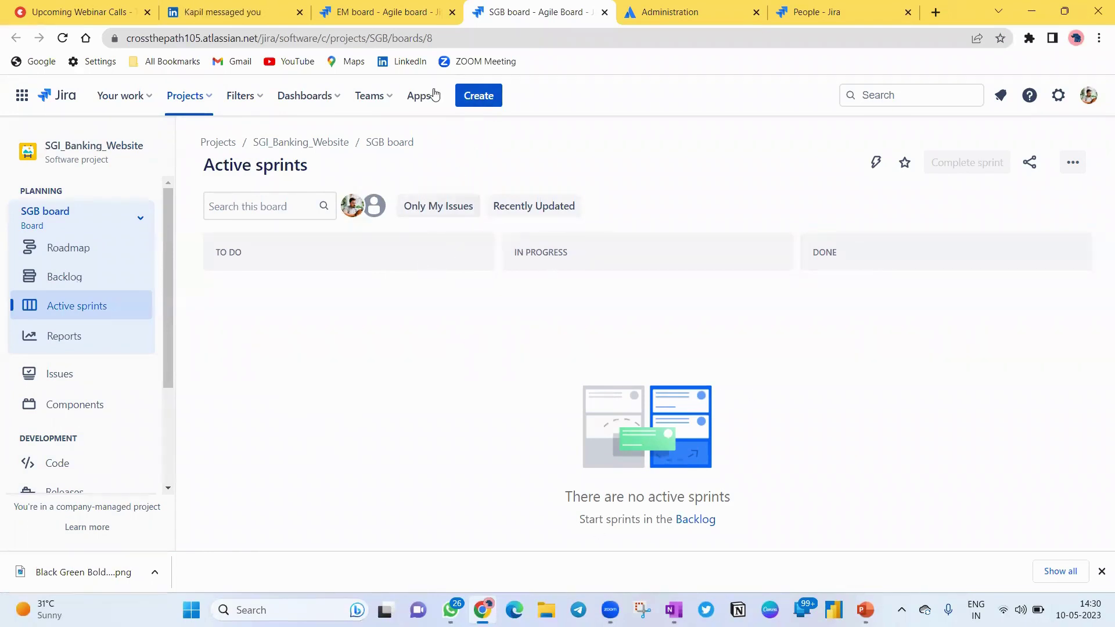
Check which initial statuses are available when creating a story in the SGI_Banking_Website project, without creating it
click(476, 97)
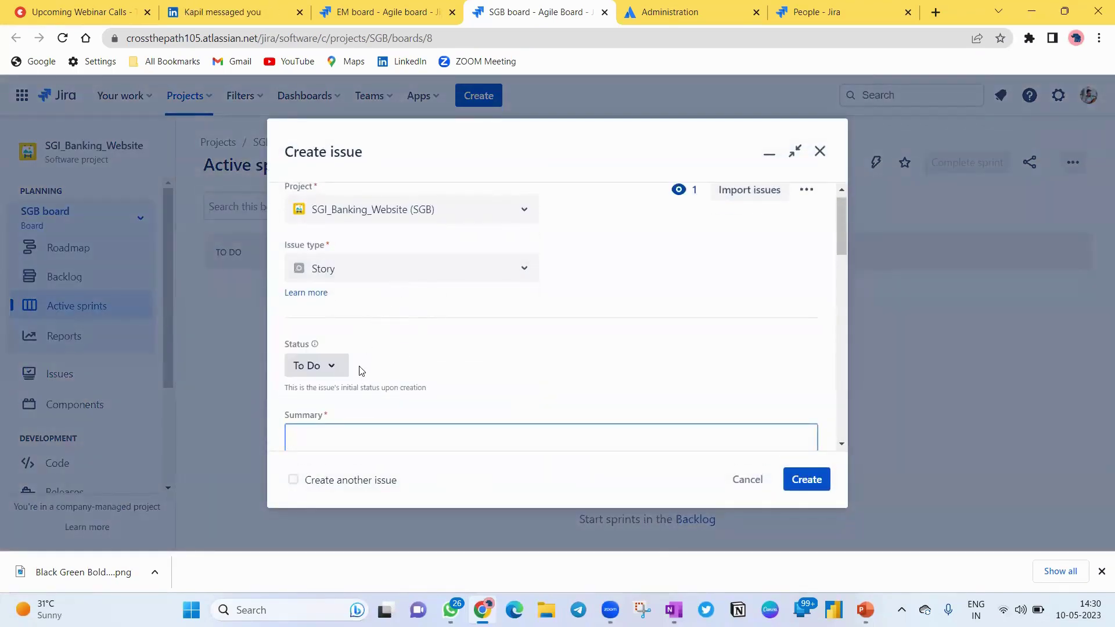
click(331, 367)
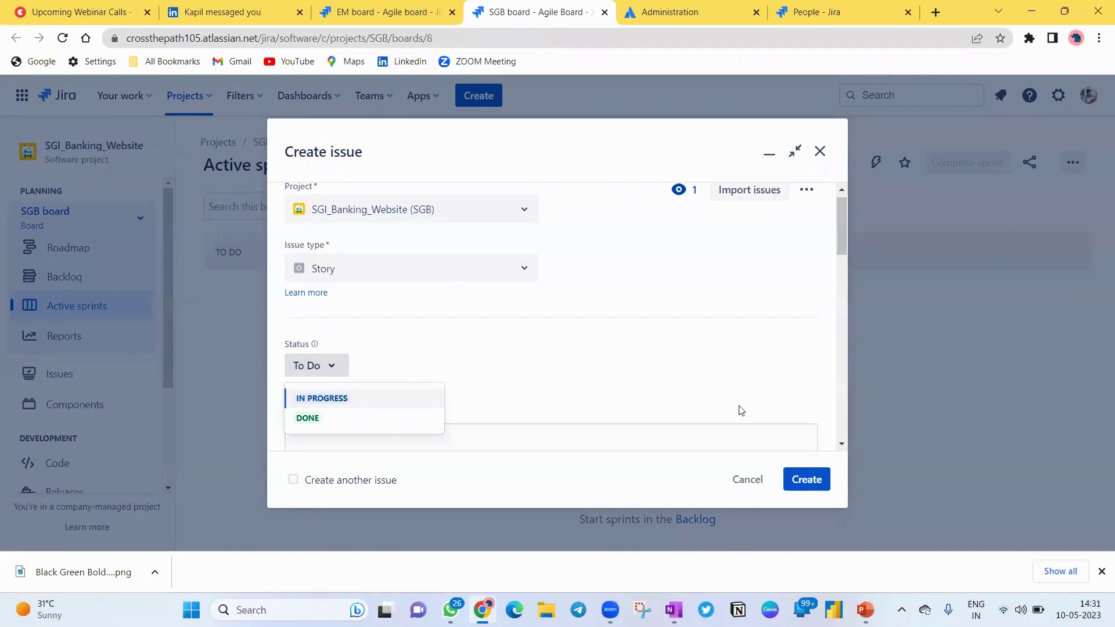
click(819, 152)
Examine all the status columns on the EliteMart project's EM Sprint 1 board, from To Do through Done
click(358, 10)
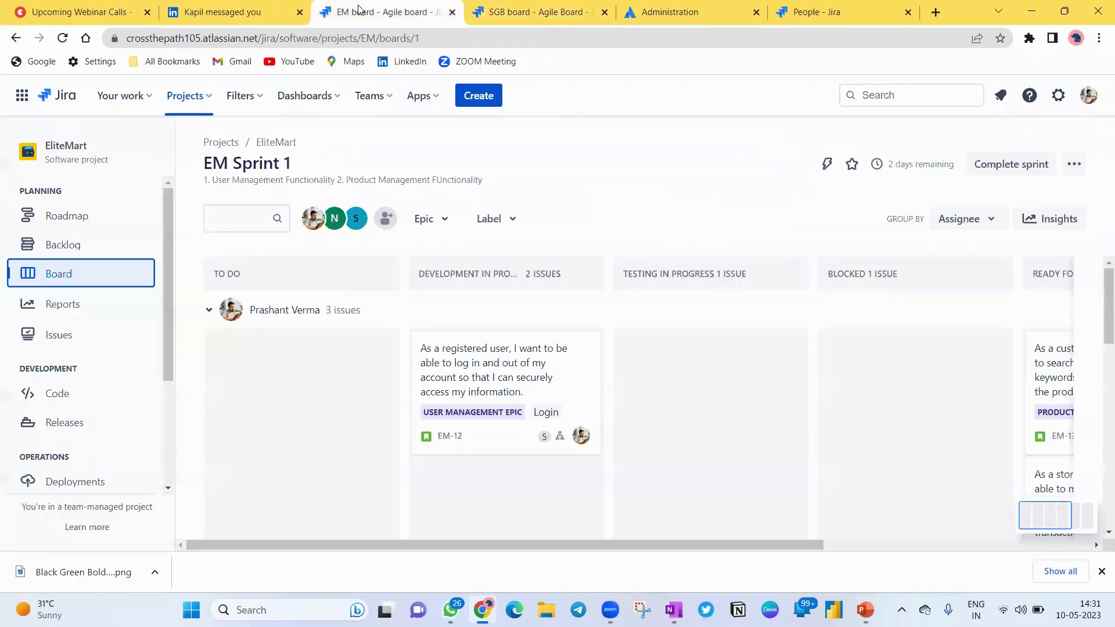
mouse_move(327, 544)
mouse_down()
mouse_move(352, 546)
mouse_move(326, 536)
mouse_up()
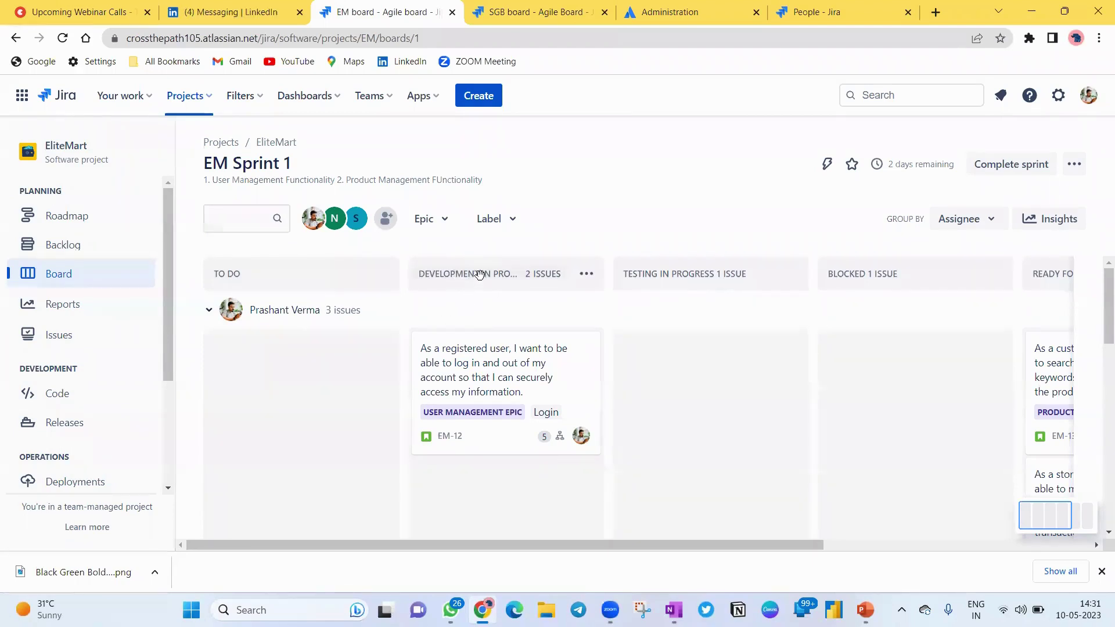
drag(537, 542, 663, 549)
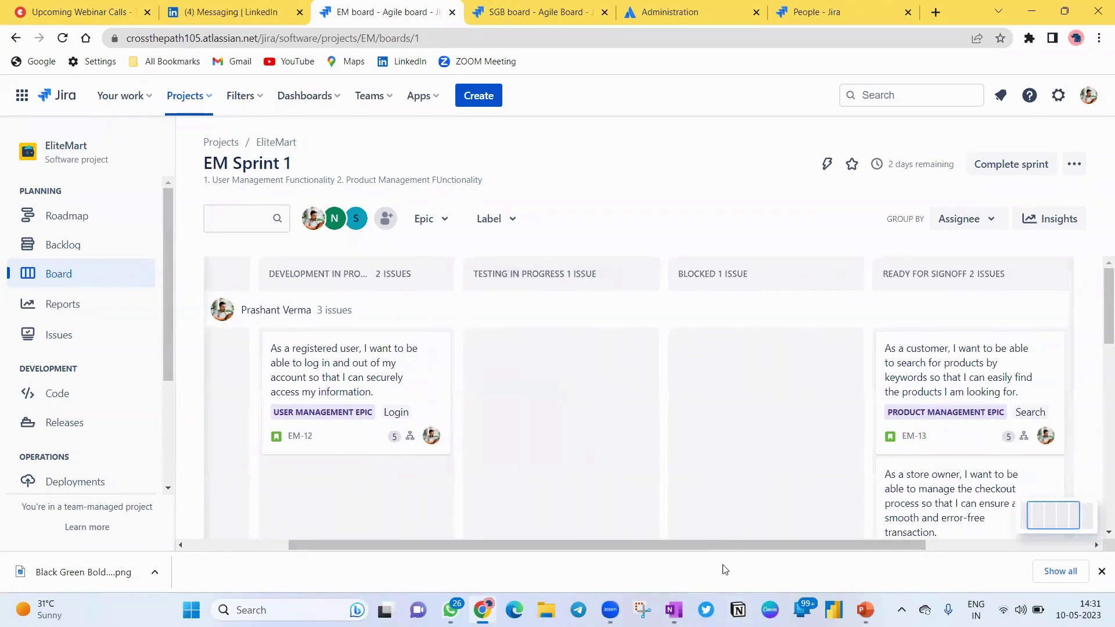
drag(750, 538, 791, 540)
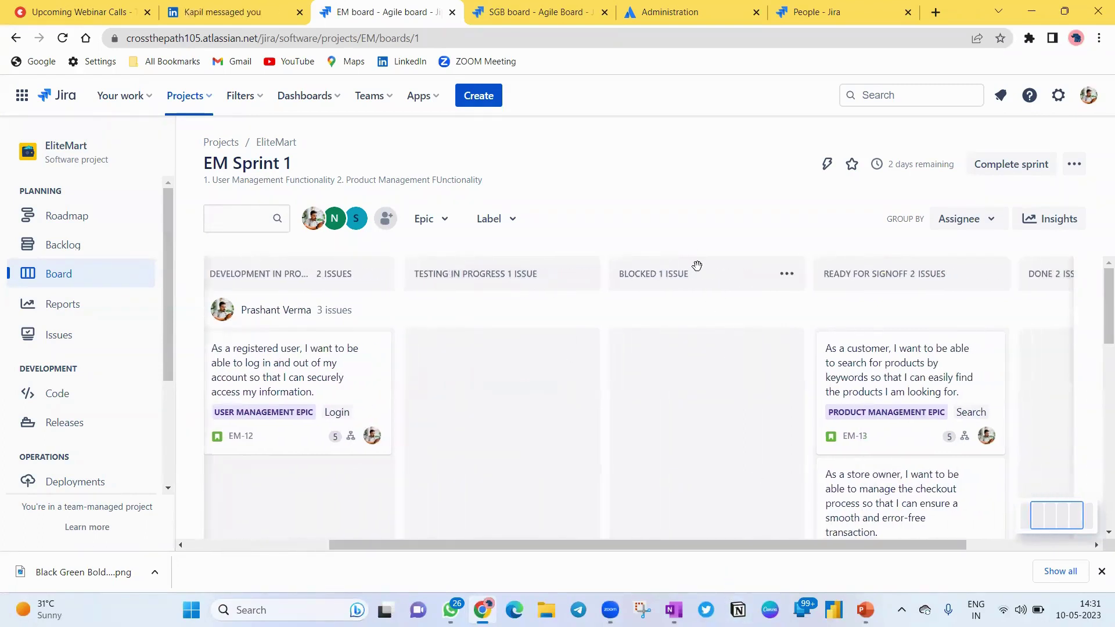
drag(711, 544, 804, 544)
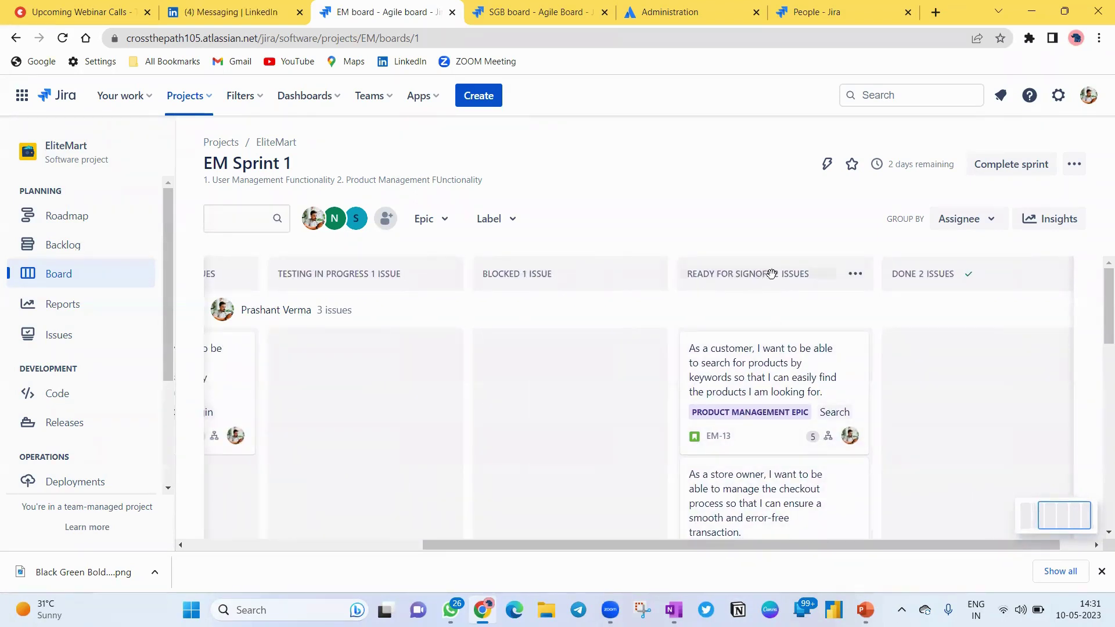
drag(779, 542, 501, 516)
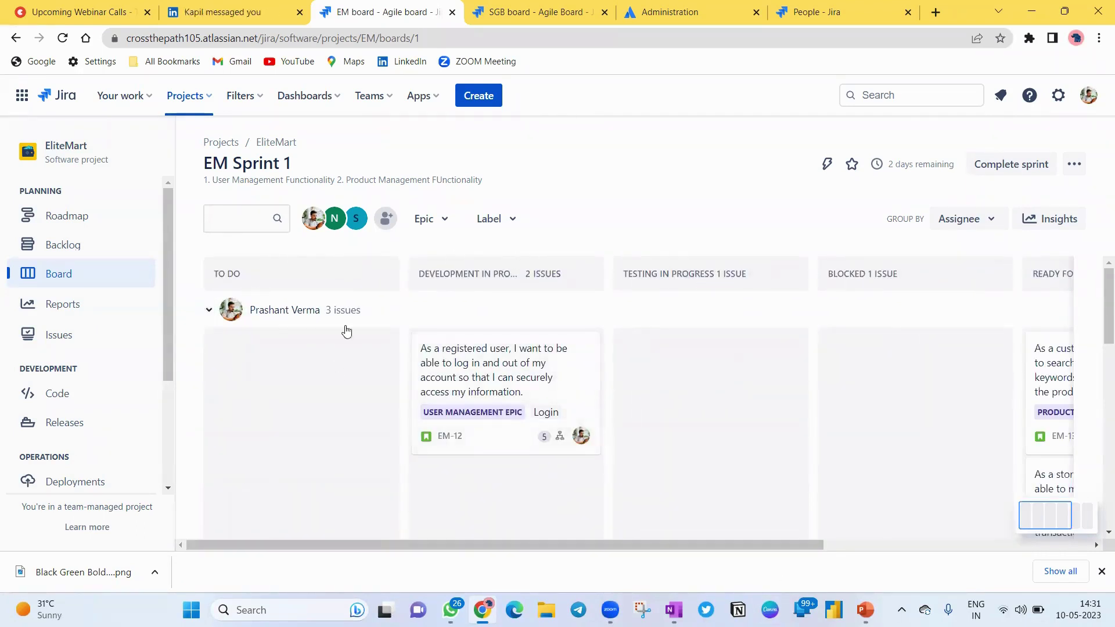
Open the Software Simplified Workflow for Project SGB for editing from the SGI_Banking_Website project's settings
click(528, 11)
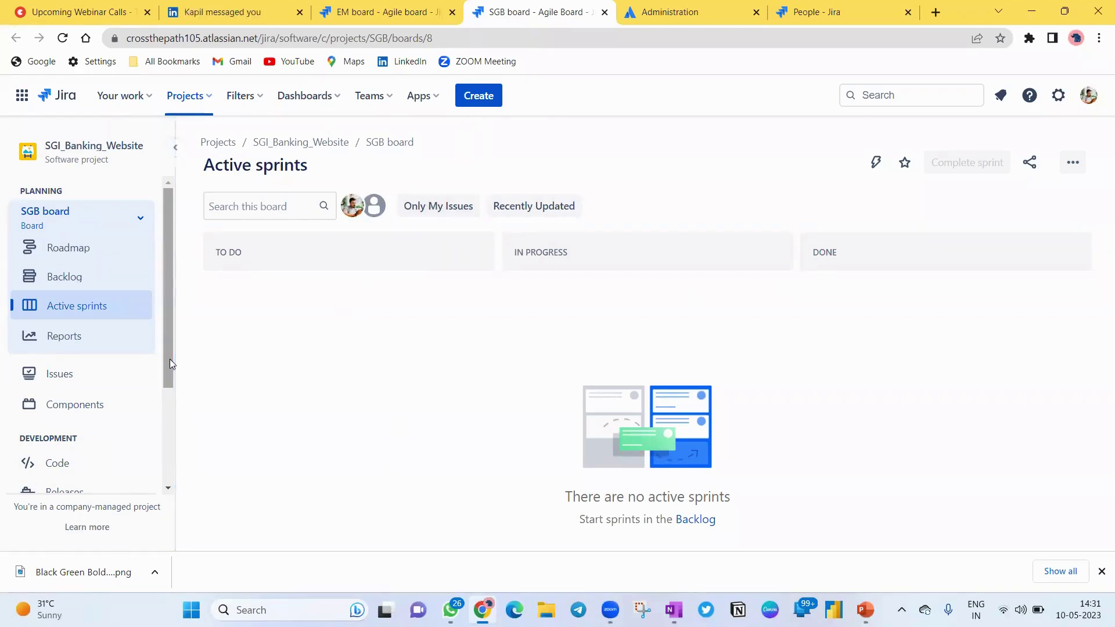
drag(169, 358, 155, 498)
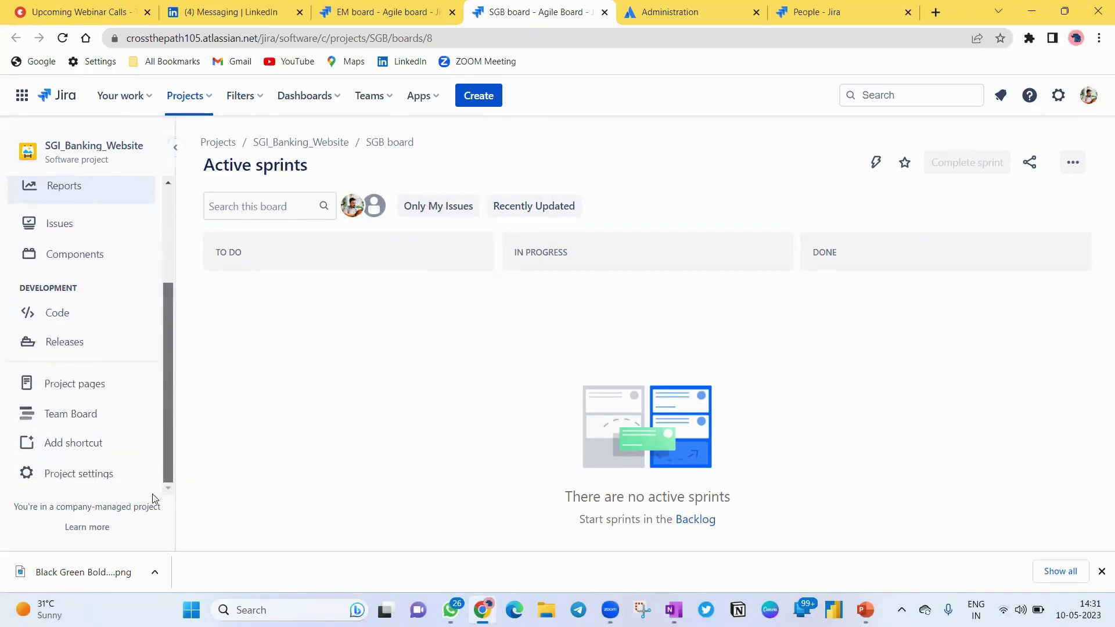
click(56, 477)
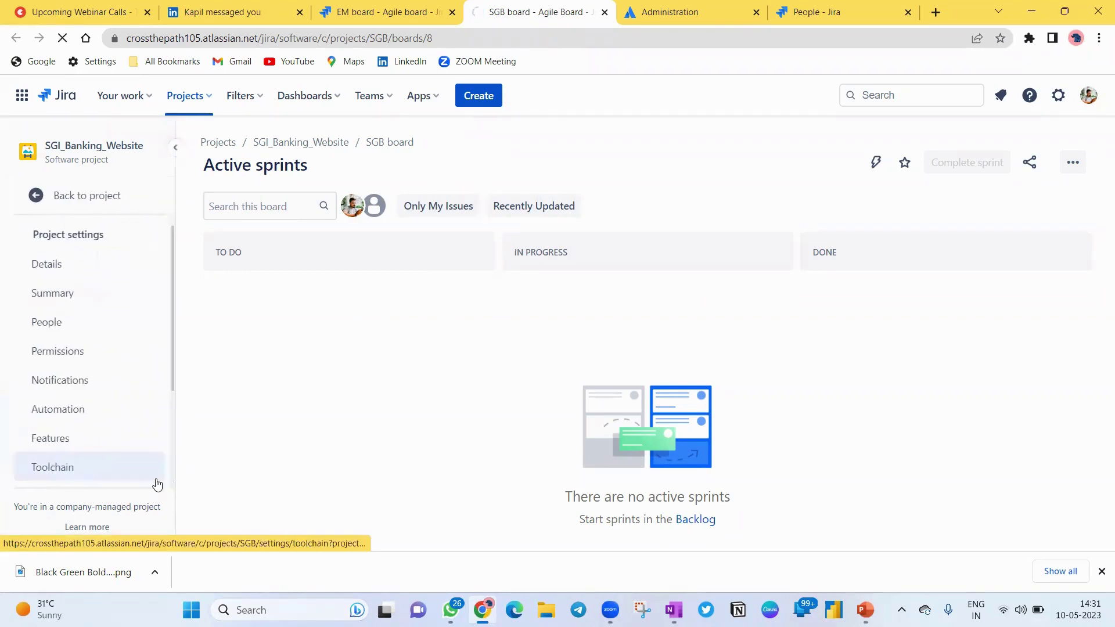
scroll(199, 365, down, 2)
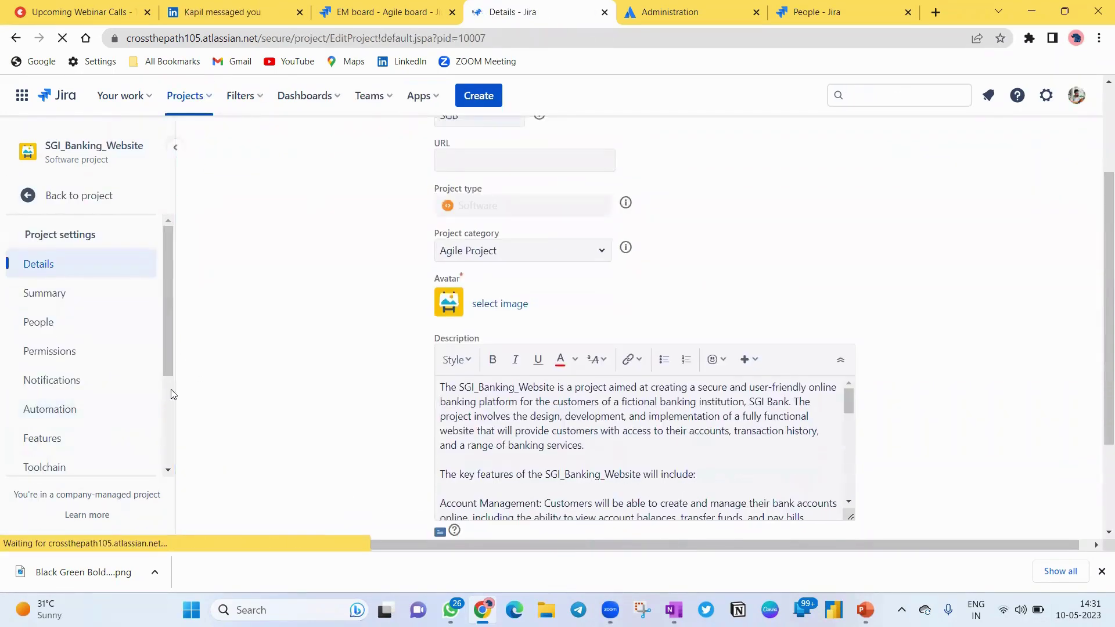
scroll(164, 395, down, 3)
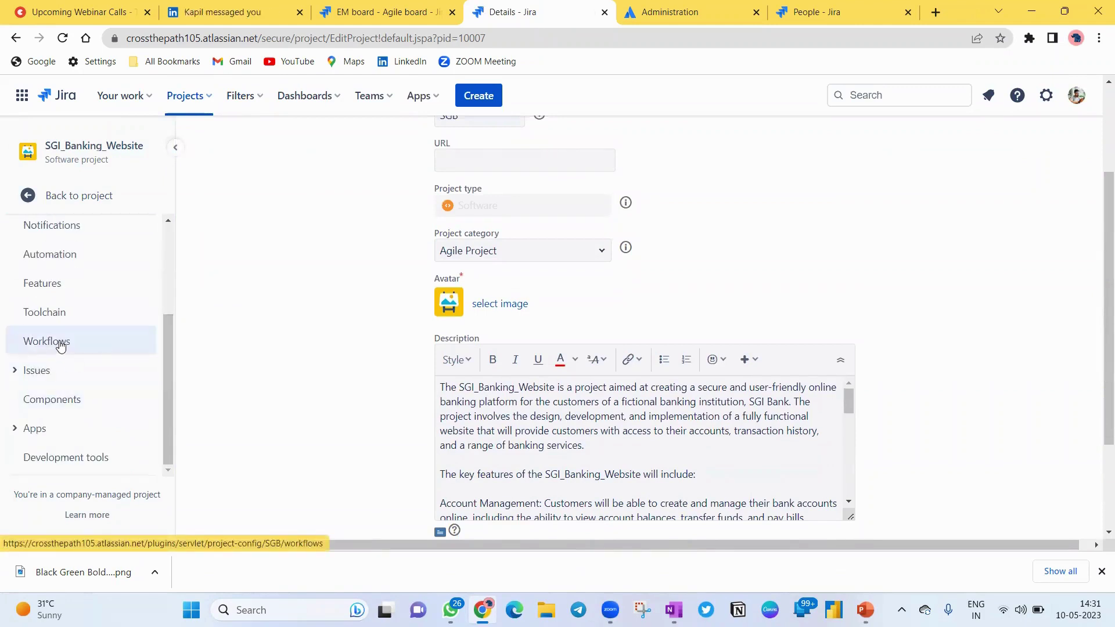
click(60, 344)
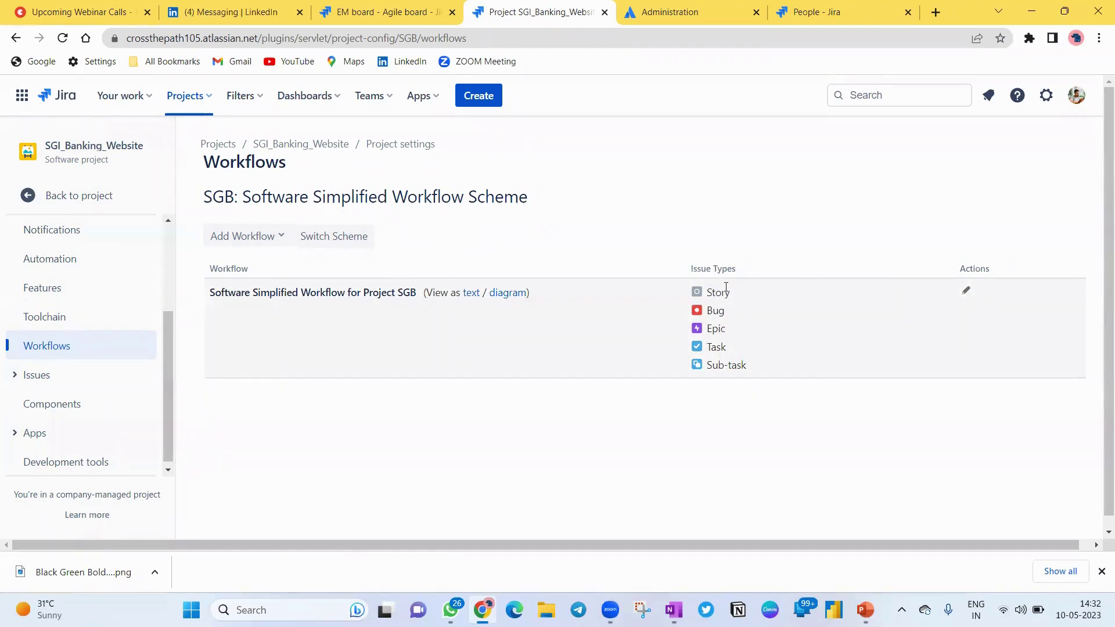
click(965, 294)
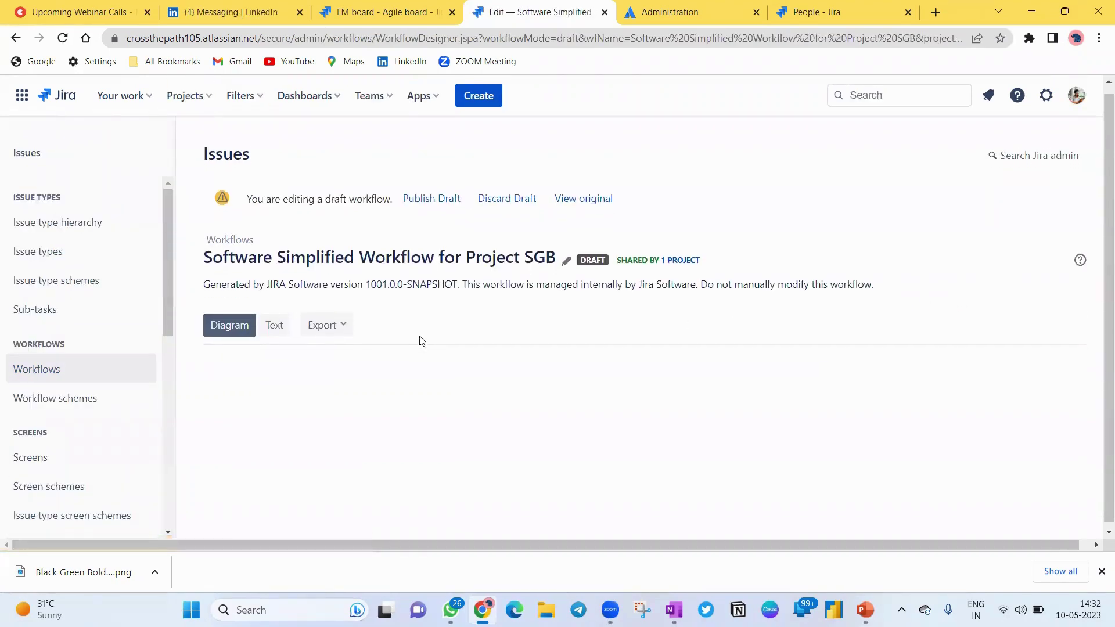
scroll(473, 326, down, 4)
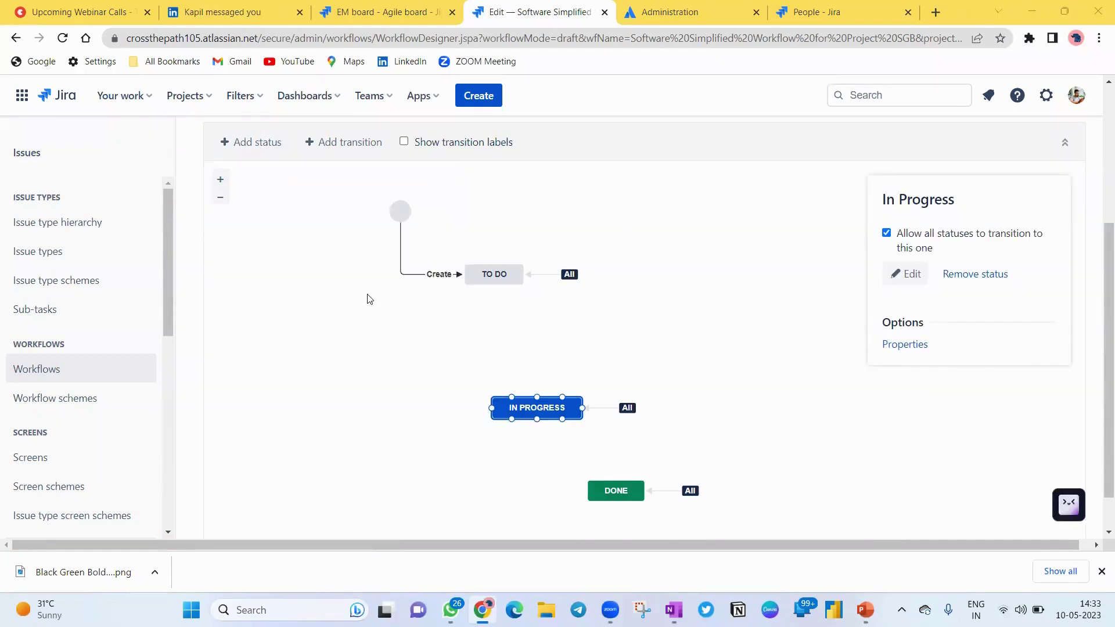
Add the existing Development In Progress status, allow all statuses to transition to it, and place it just below To Do
click(254, 152)
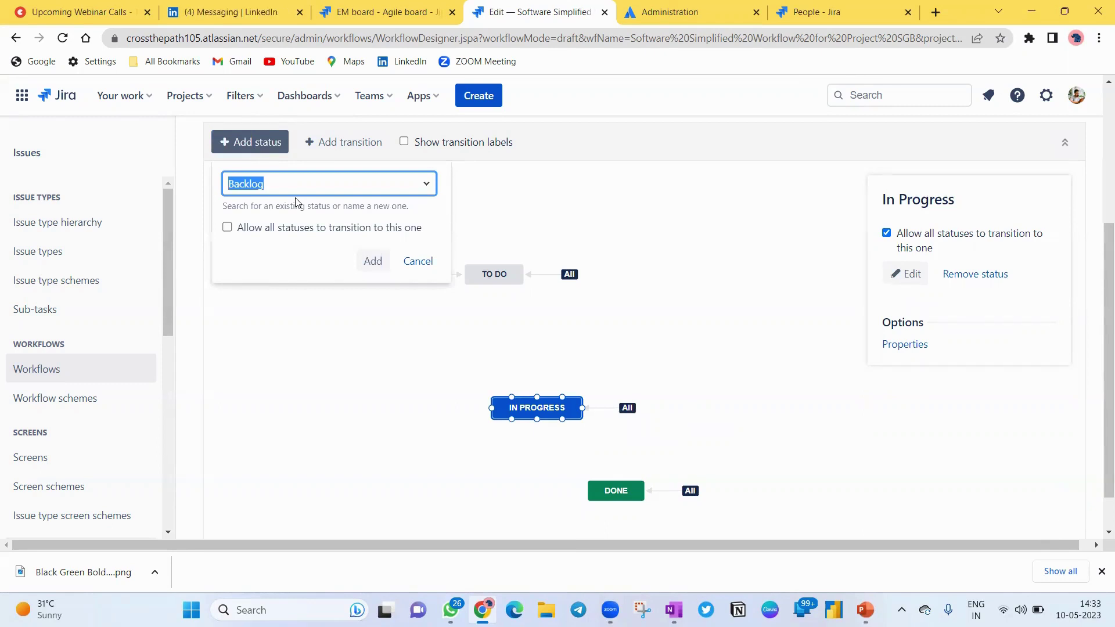
text(Devel)
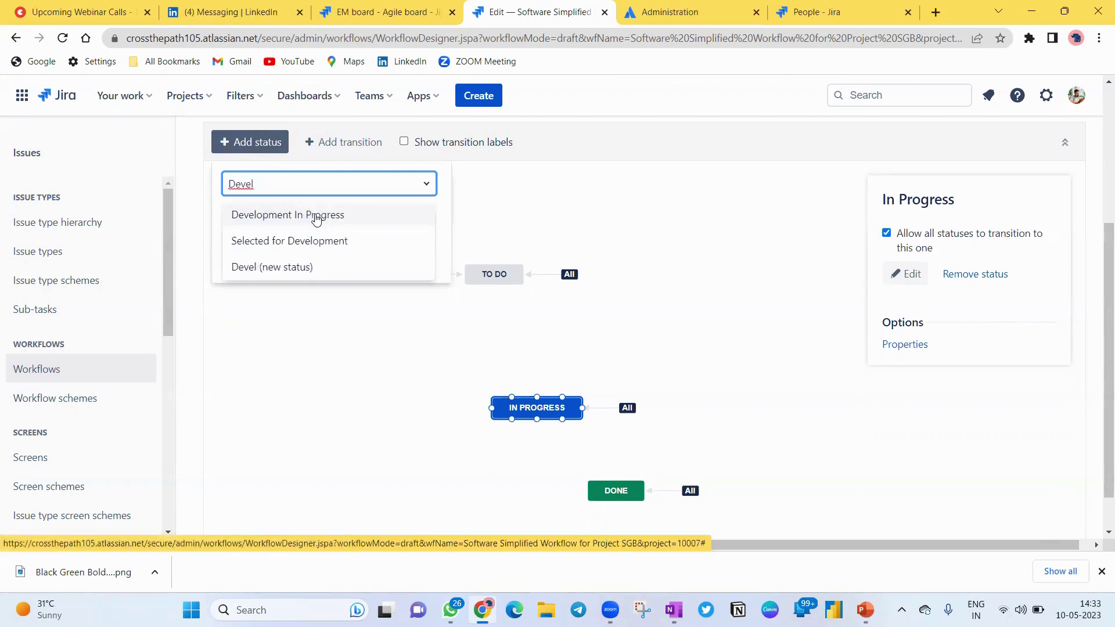
click(316, 216)
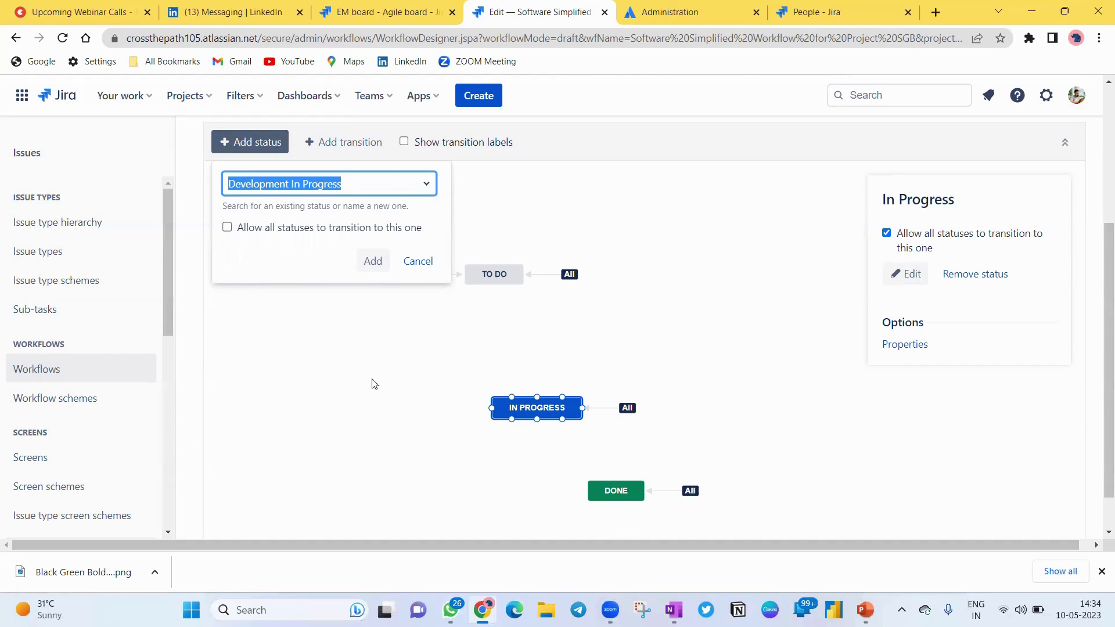
click(227, 227)
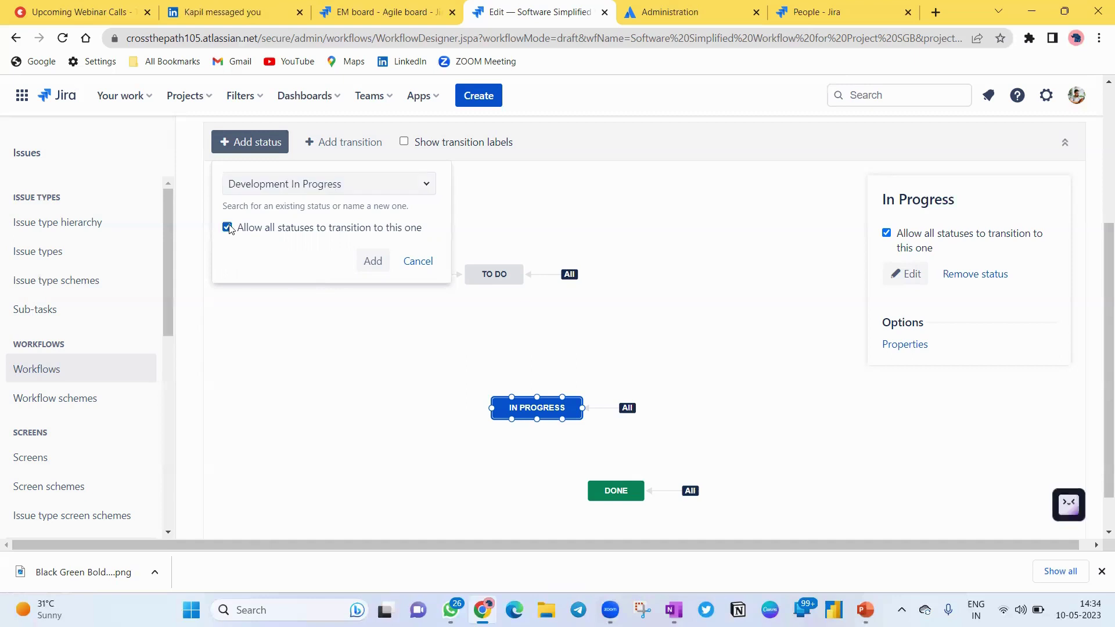
click(372, 267)
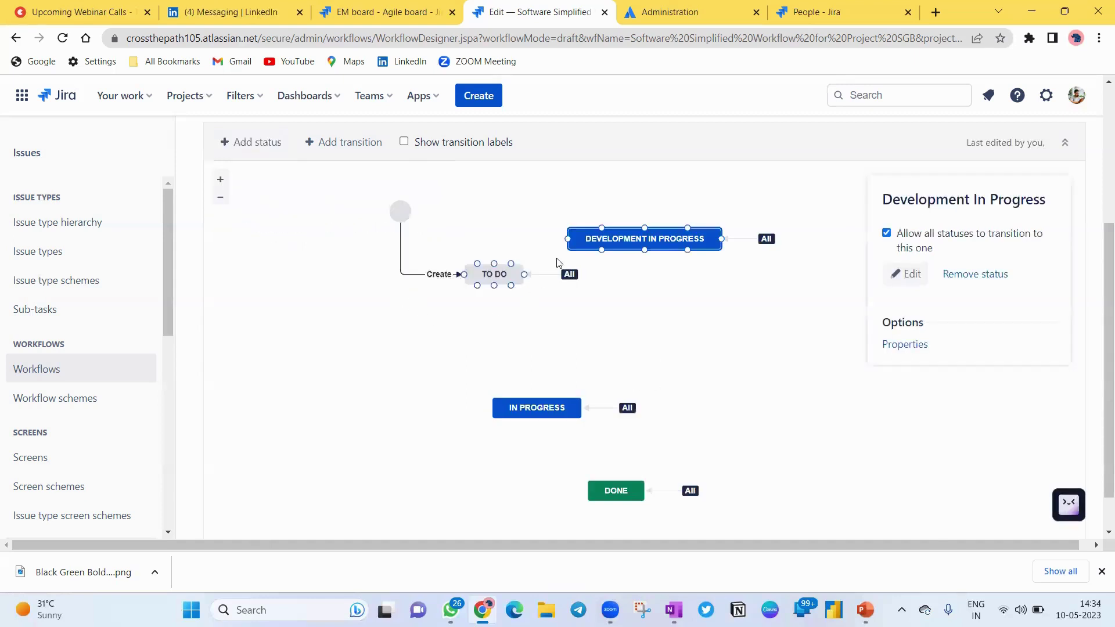
drag(657, 257, 559, 325)
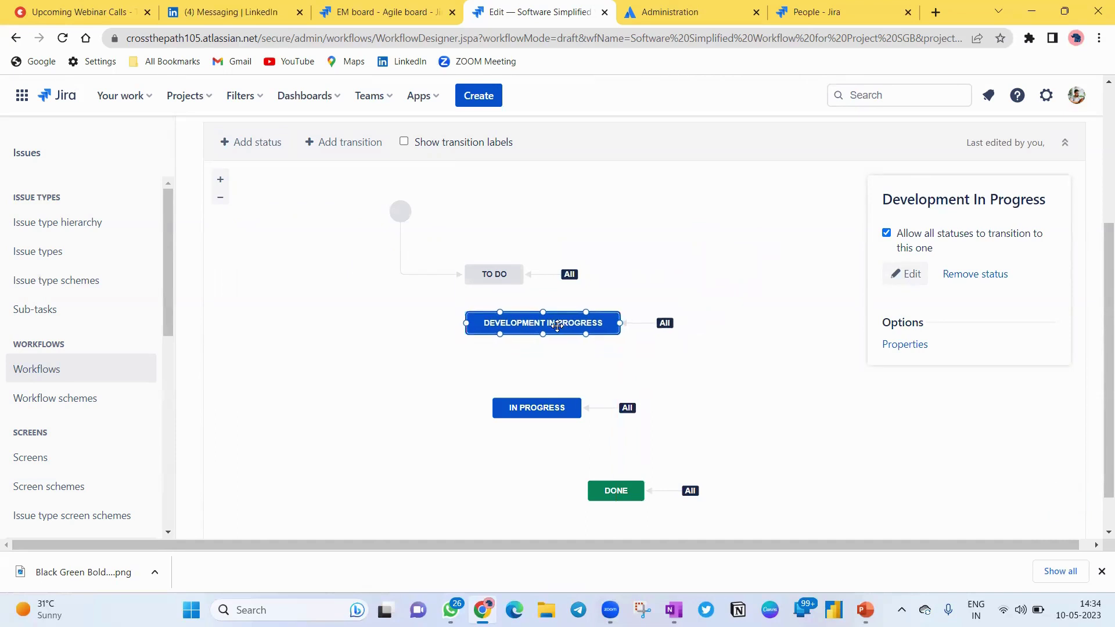
click(485, 277)
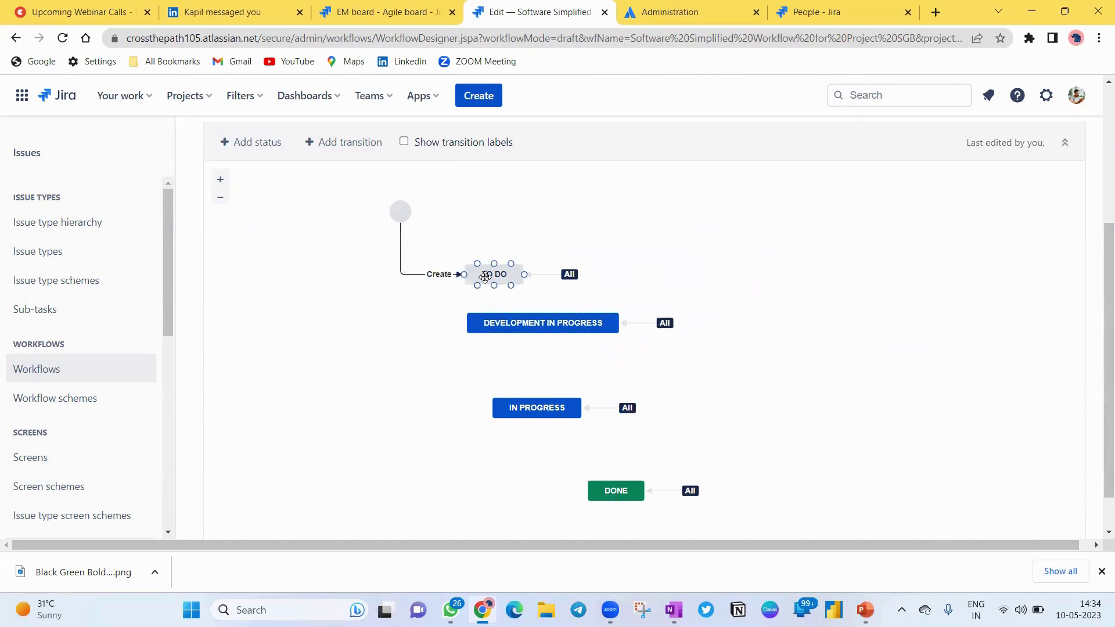
click(525, 319)
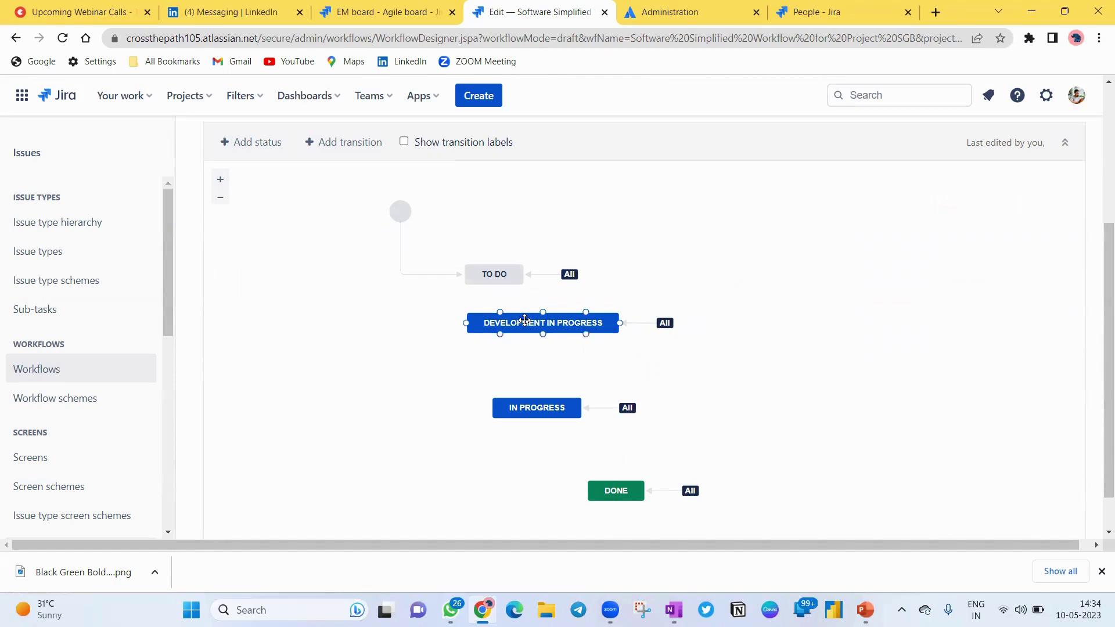
Add the Testing In Progress status with transitions allowed from all statuses, and place it between Development In Progress and In Progress
click(252, 144)
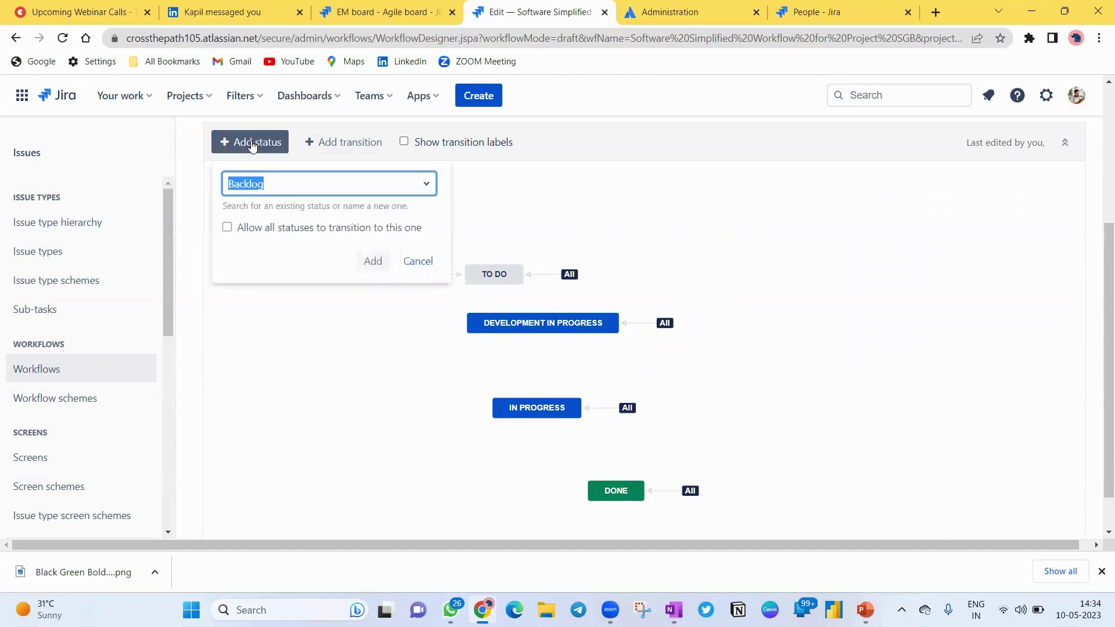
click(430, 186)
click(429, 185)
text(Te)
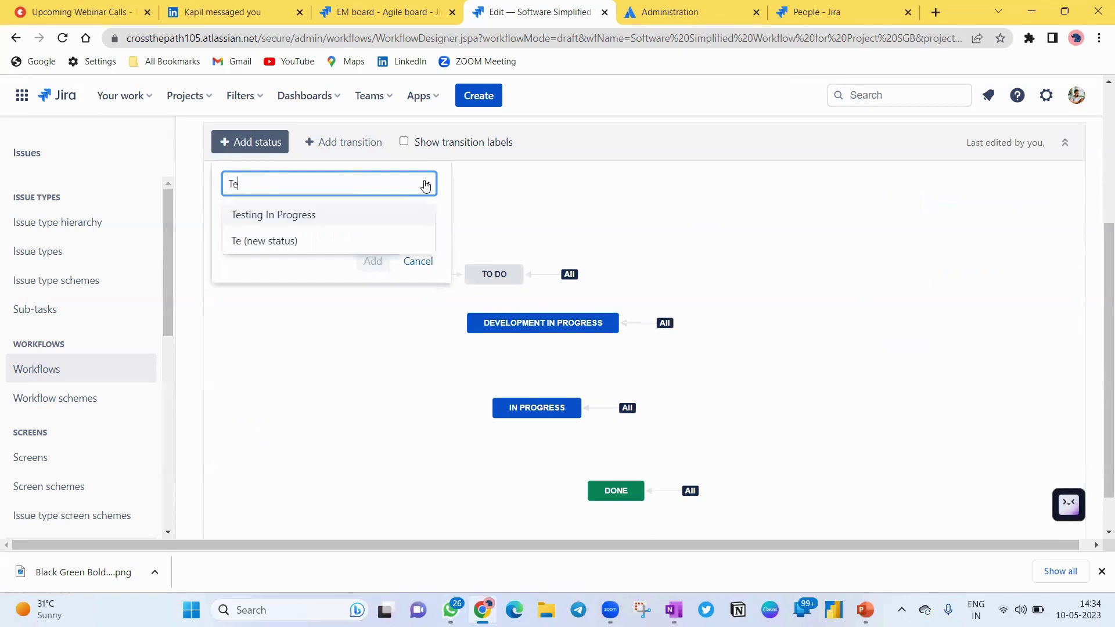
text(sti)
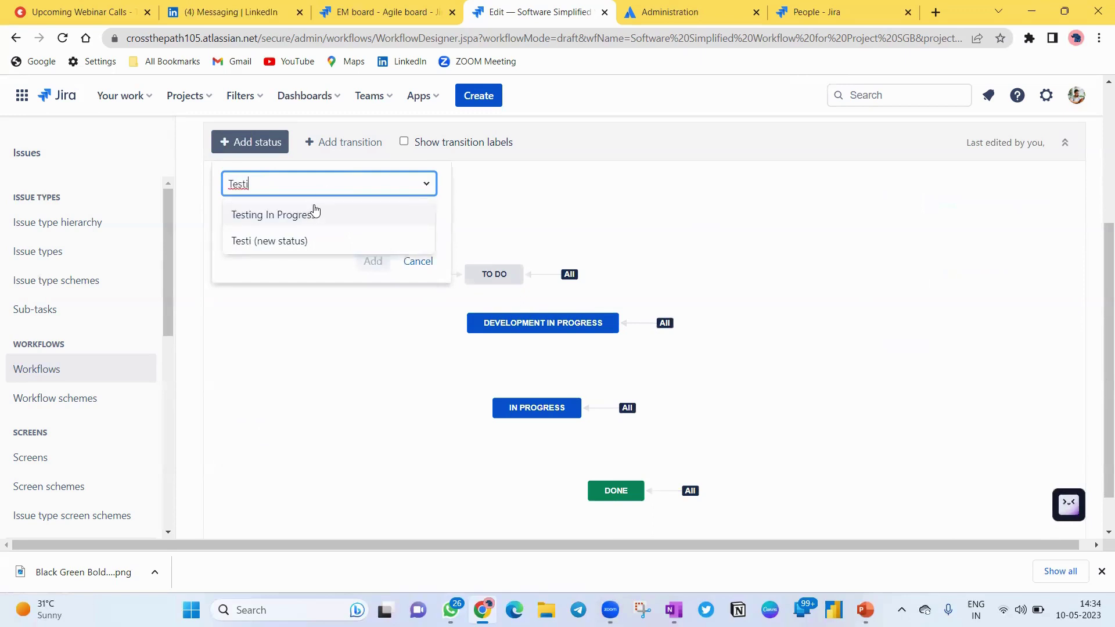
click(312, 213)
click(298, 234)
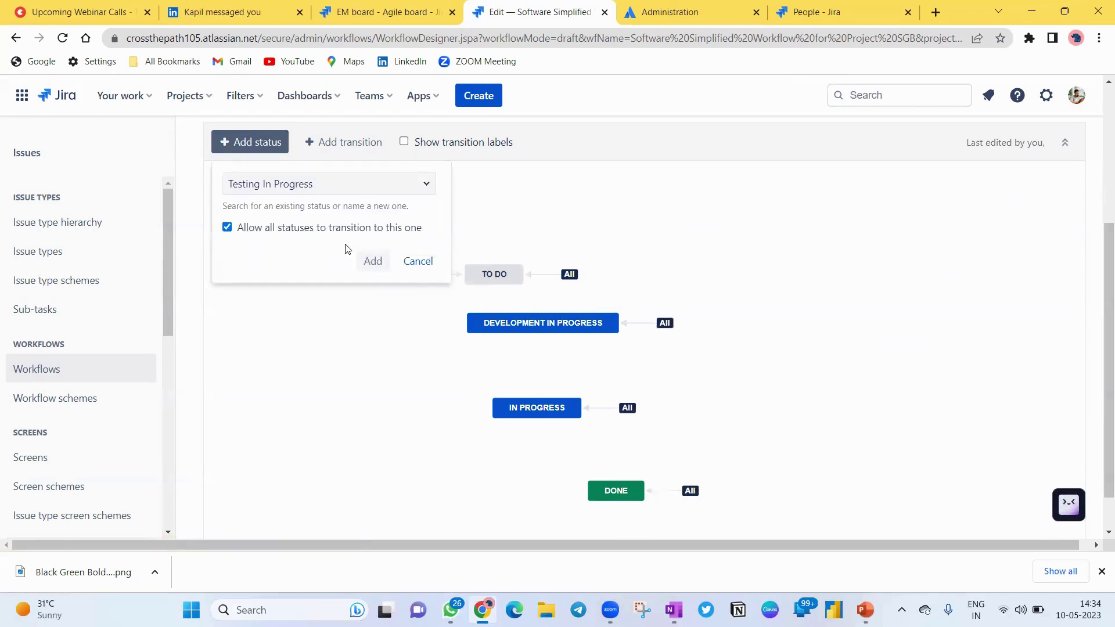
click(369, 261)
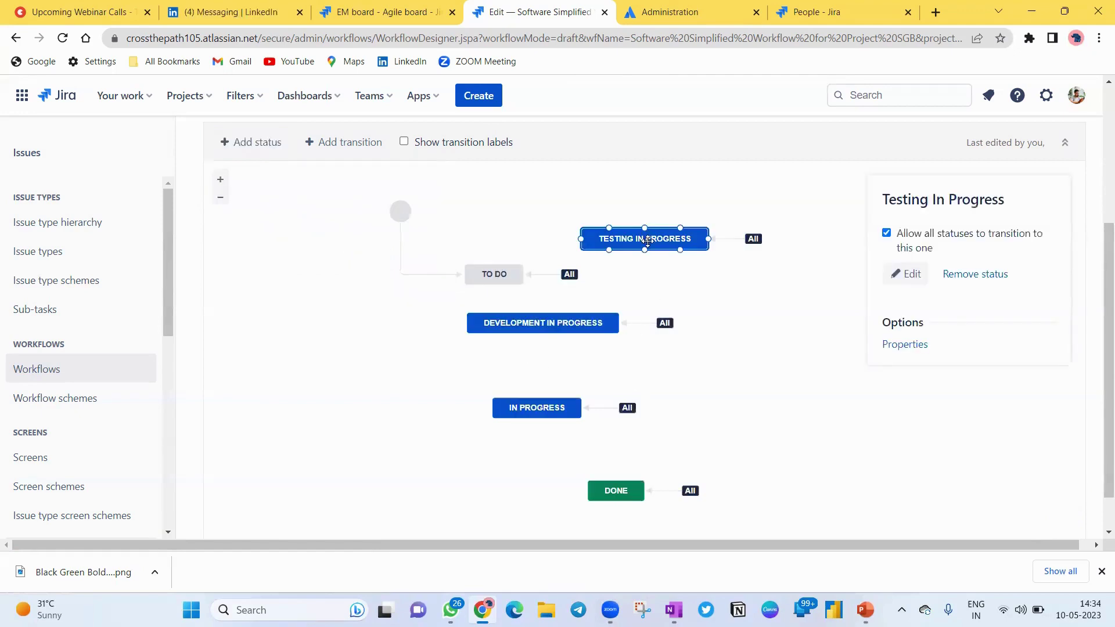
drag(646, 238, 545, 361)
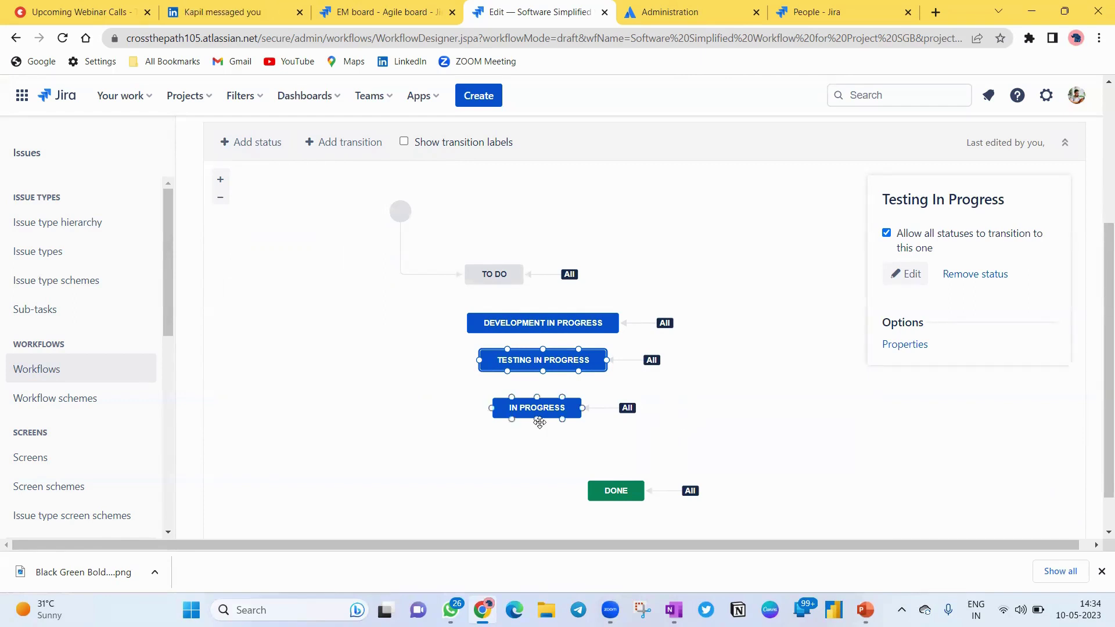
mouse_move(535, 416)
mouse_down()
mouse_move(550, 435)
mouse_move(538, 437)
mouse_up()
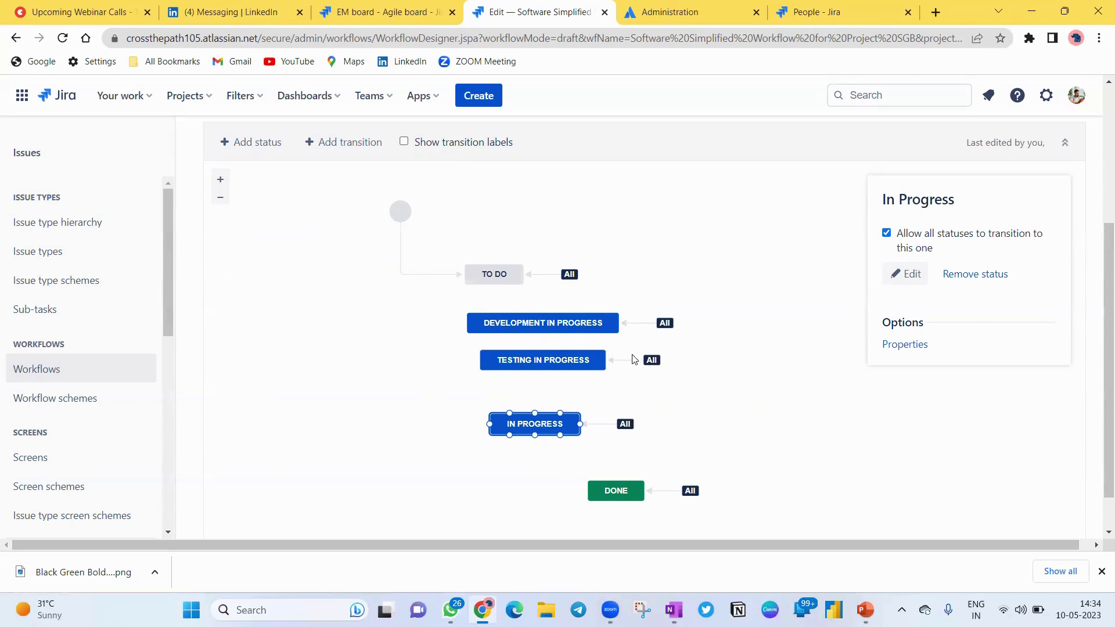
Delete the transition from all statuses into Testing In Progress and shift that status slightly down in the diagram
click(650, 358)
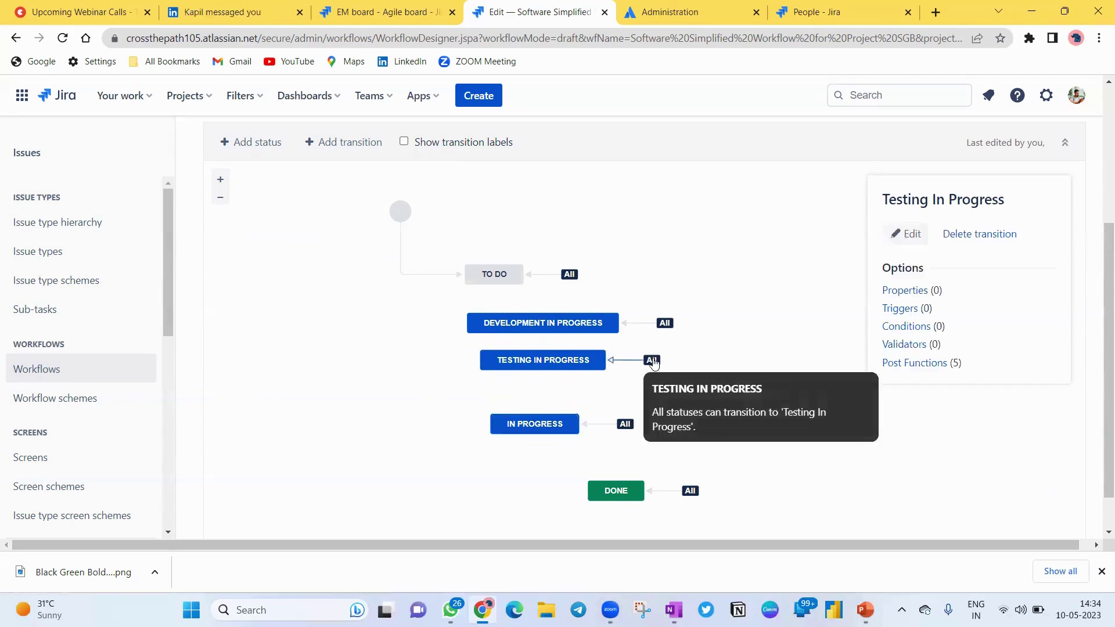
key(Delete)
click(653, 350)
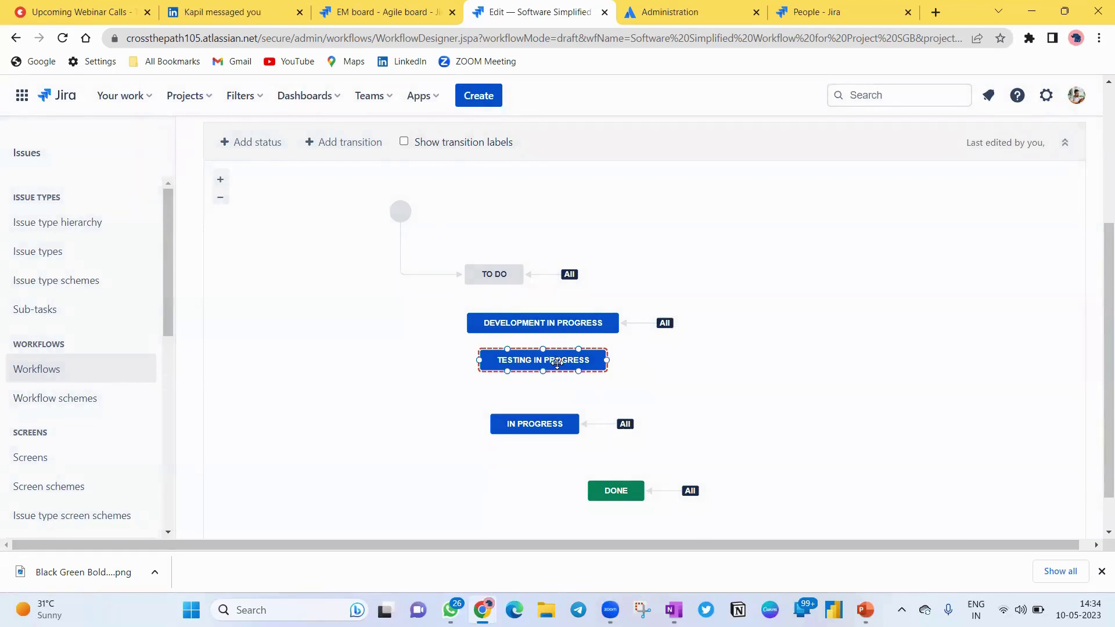
drag(556, 363, 554, 367)
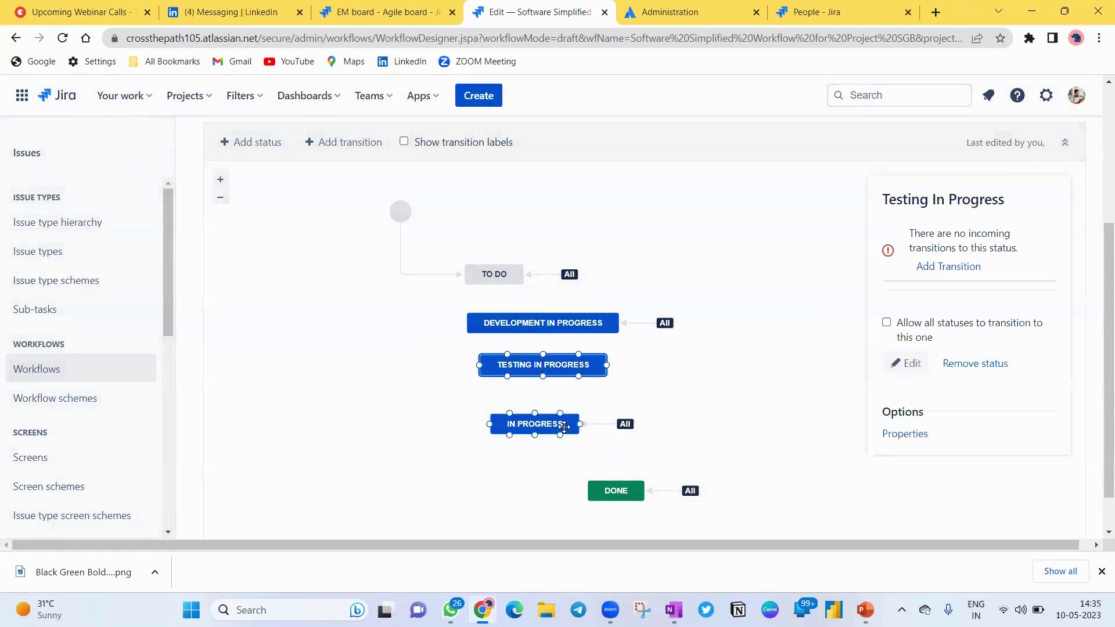
click(563, 422)
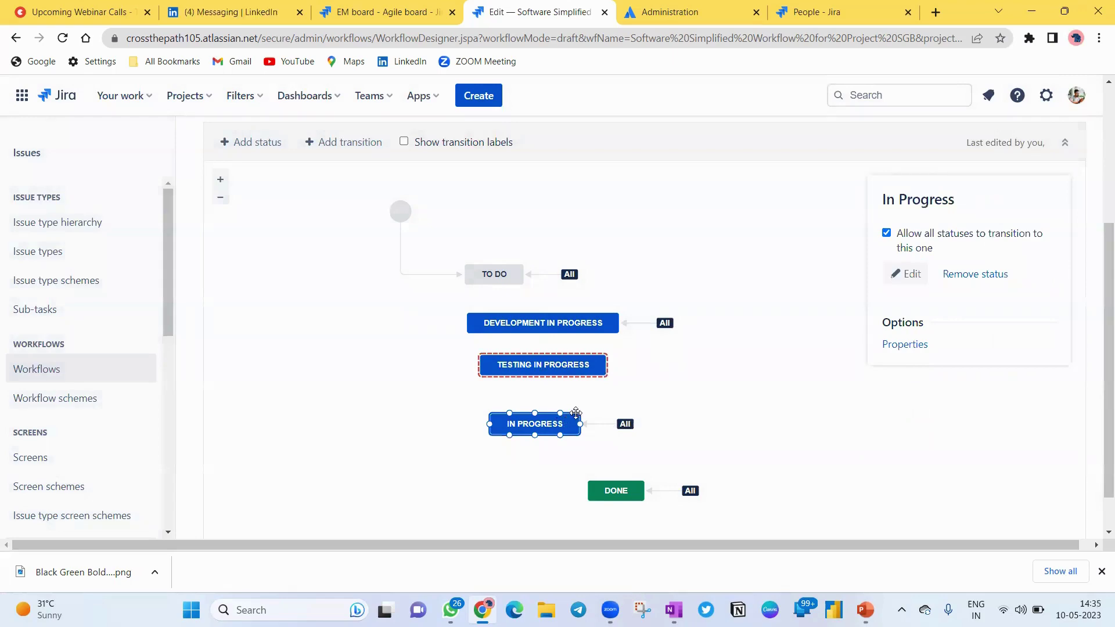
Try to remove the In Progress status from the workflow
click(964, 275)
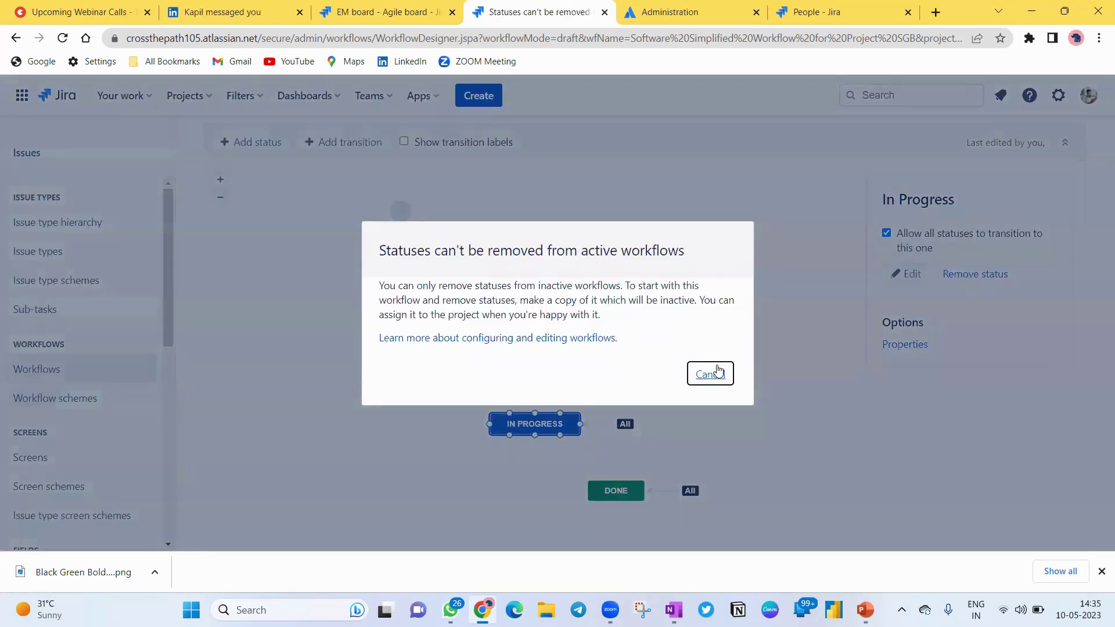
click(711, 374)
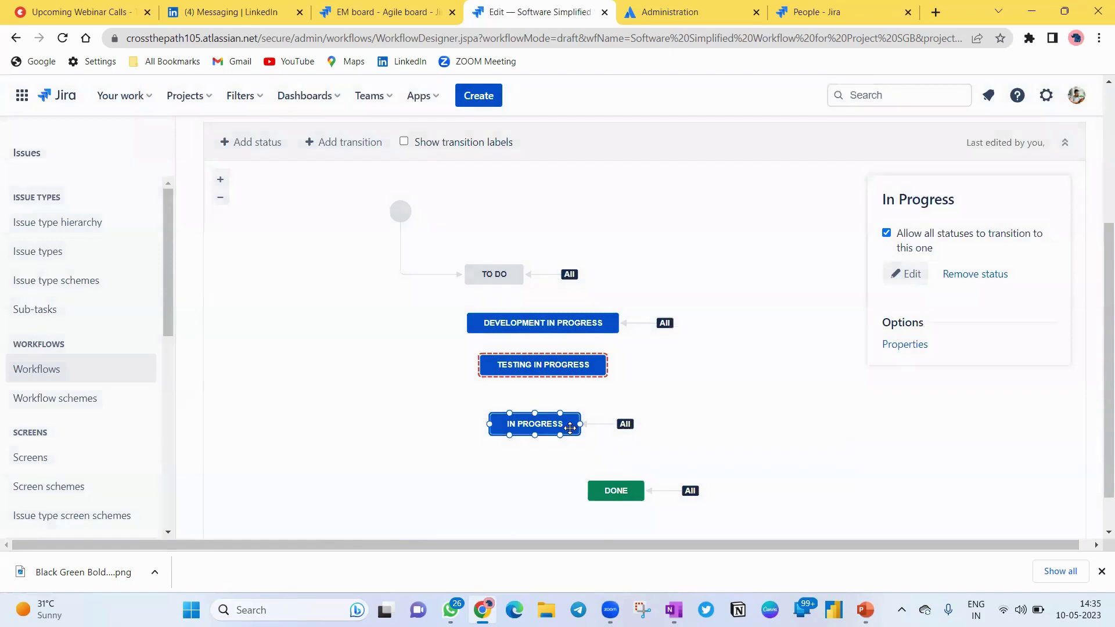
Move the In Progress status aside to the lower left of the diagram and place Done directly below Testing In Progress
drag(571, 428, 572, 424)
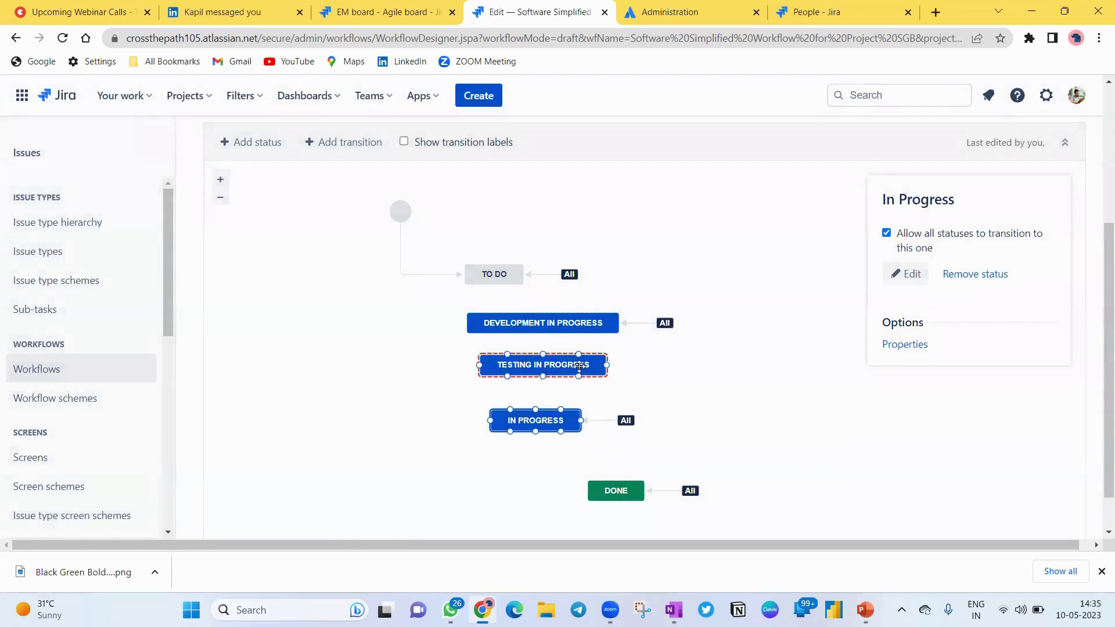
drag(528, 430, 421, 463)
drag(629, 498, 541, 430)
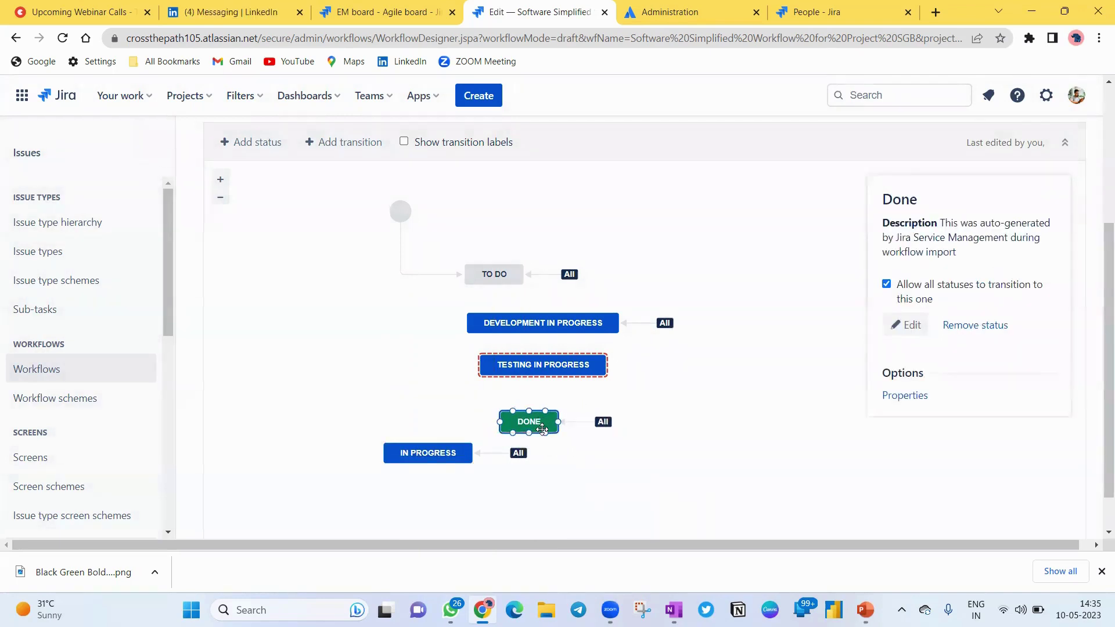
Add a transition named "Testing is completed" from Testing In Progress to Done, and shift Done toward the lower right of the diagram
click(343, 142)
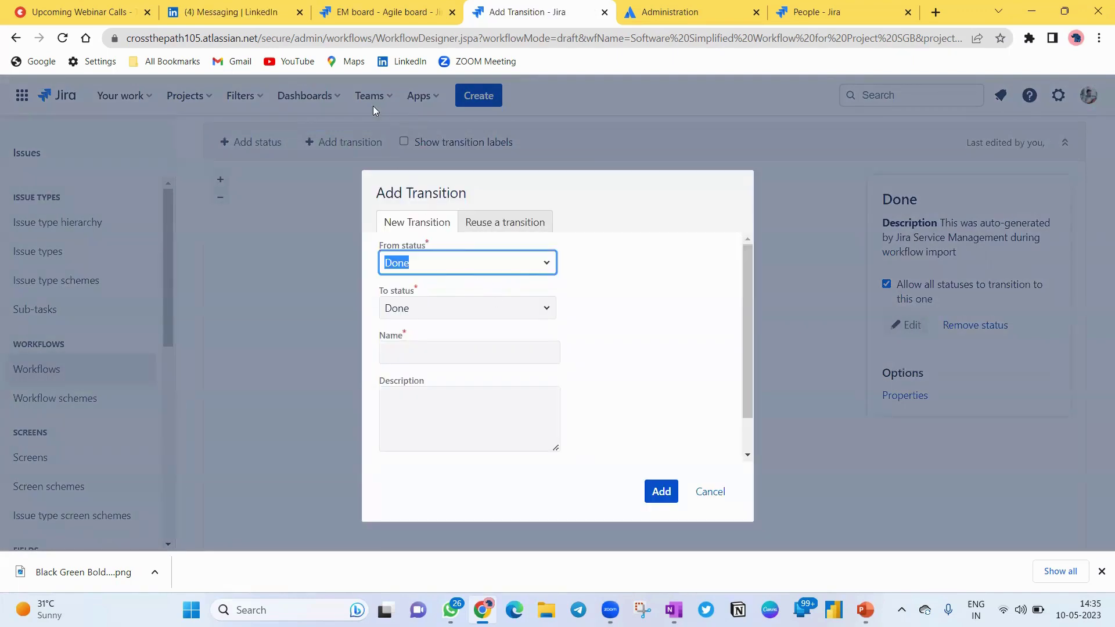
click(545, 262)
click(465, 345)
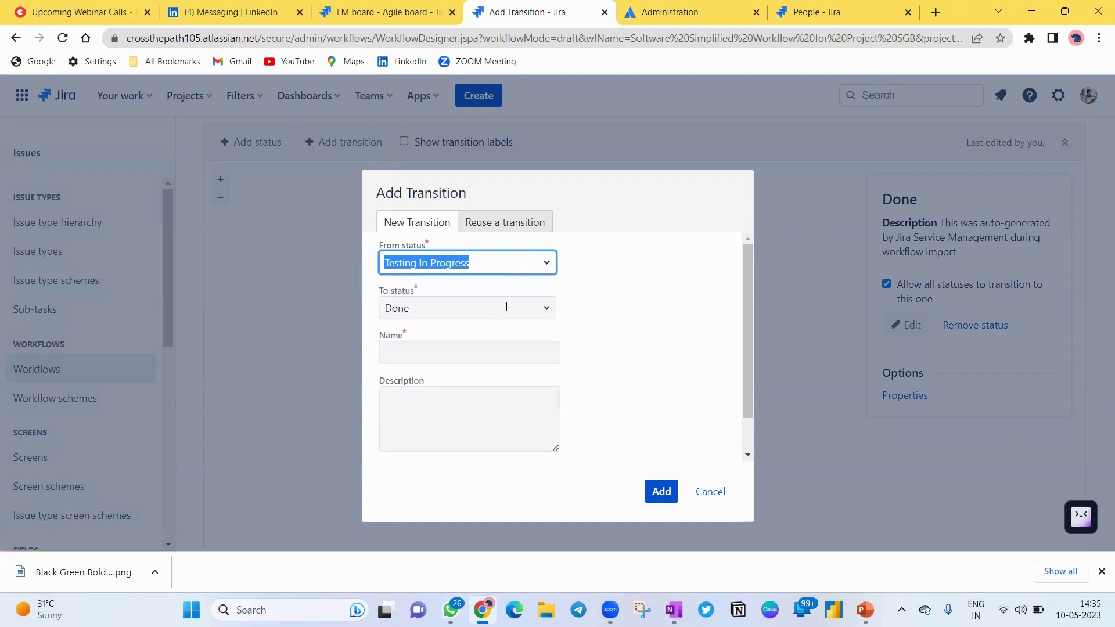
click(493, 351)
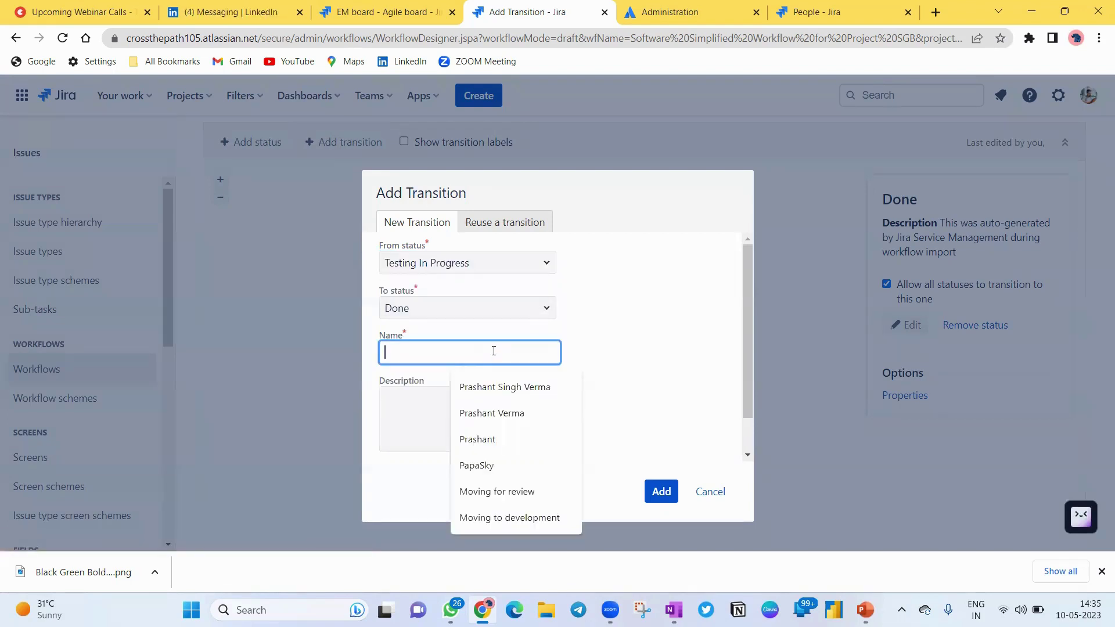
text(Testing is)
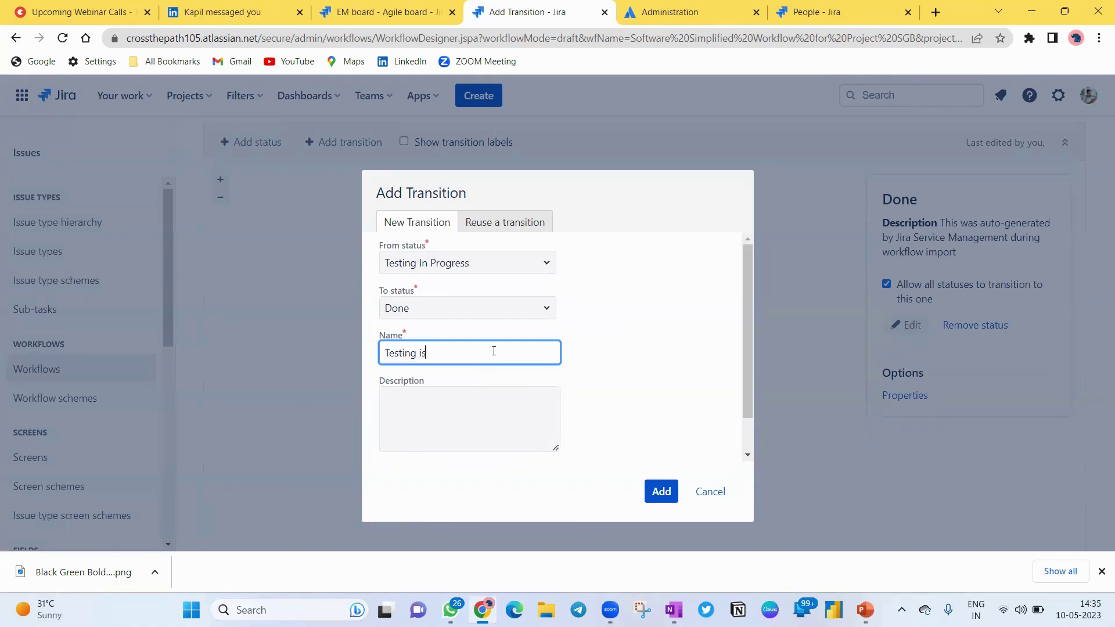
text( completed)
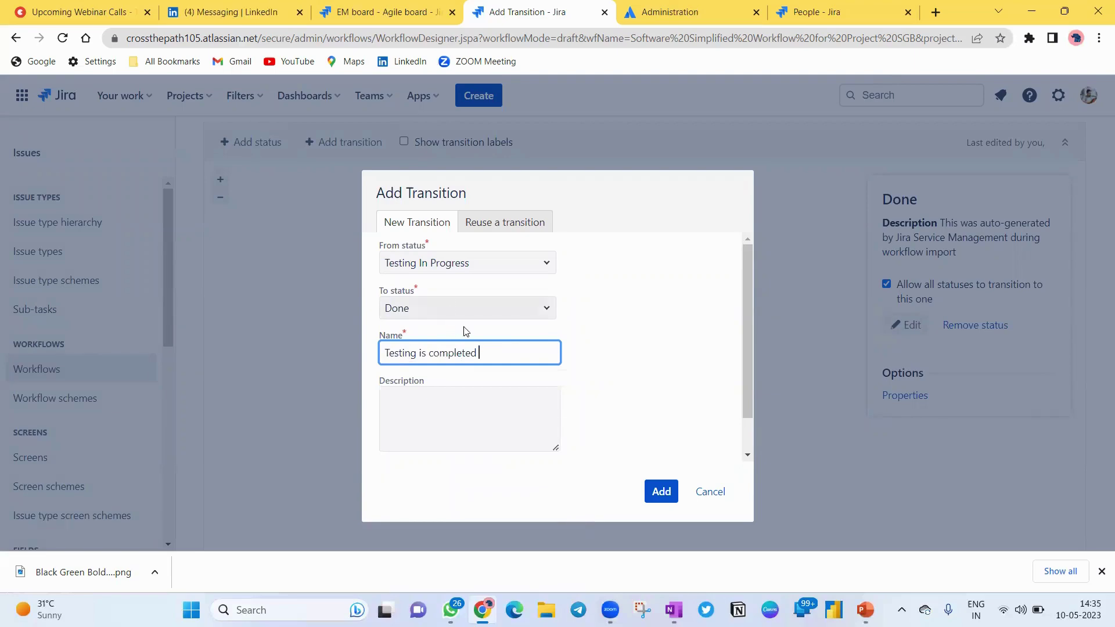
click(662, 491)
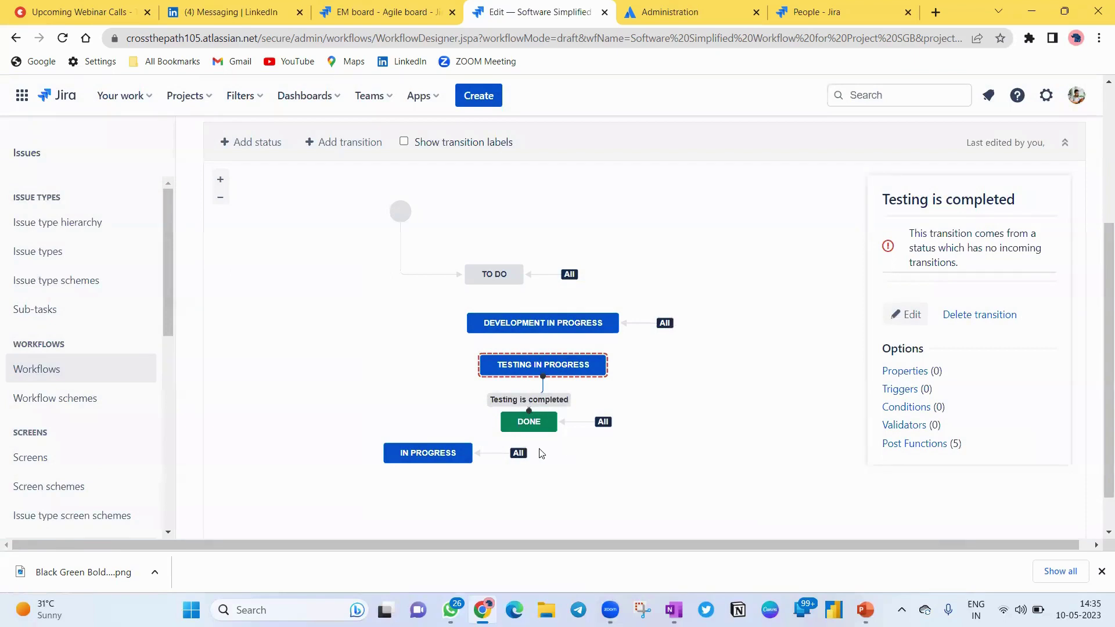
drag(545, 426, 635, 460)
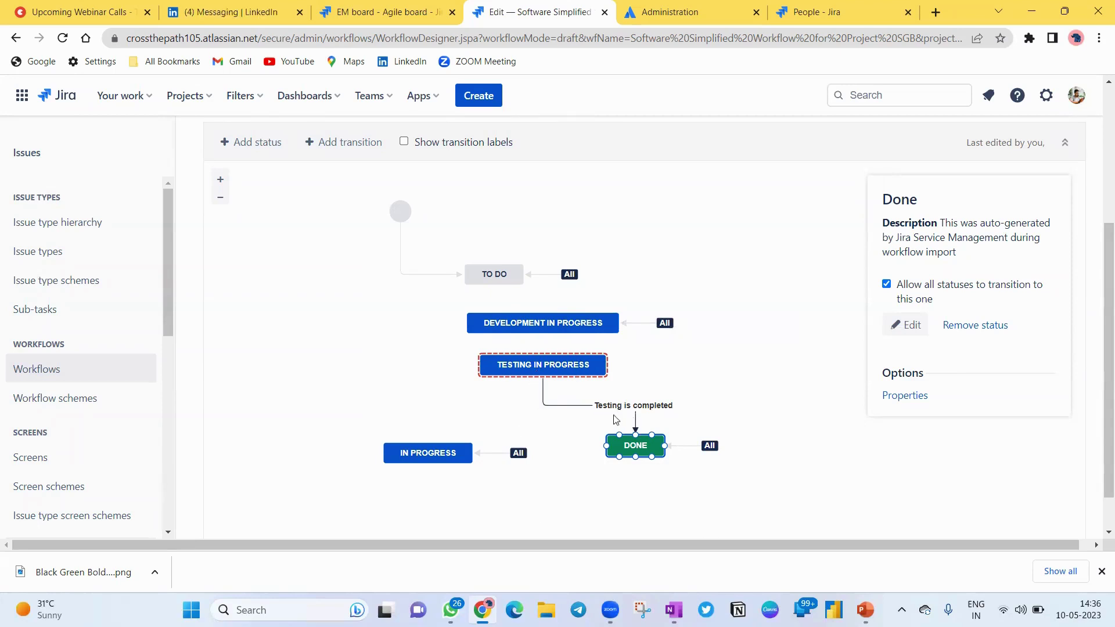
Delete the "Testing is completed" transition between Testing In Progress and Done
click(520, 455)
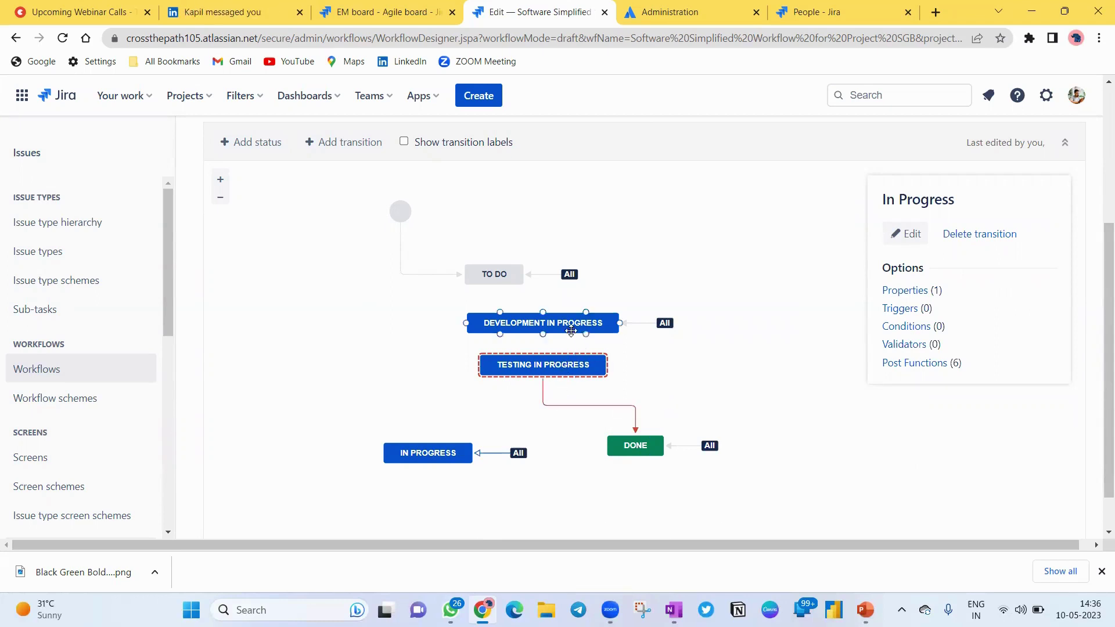
click(577, 400)
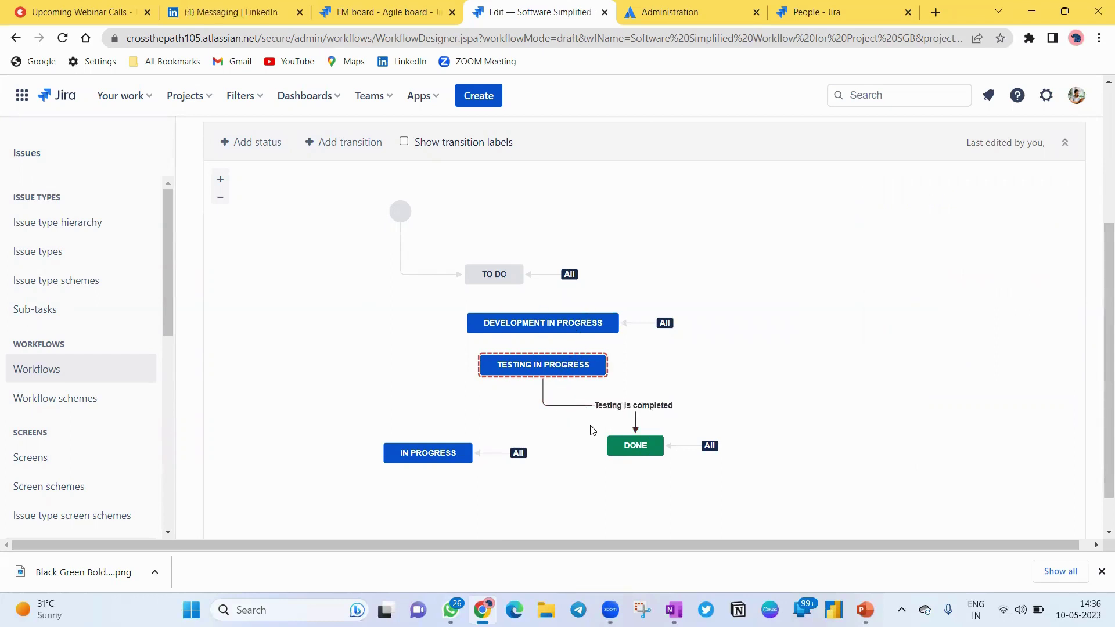
click(592, 412)
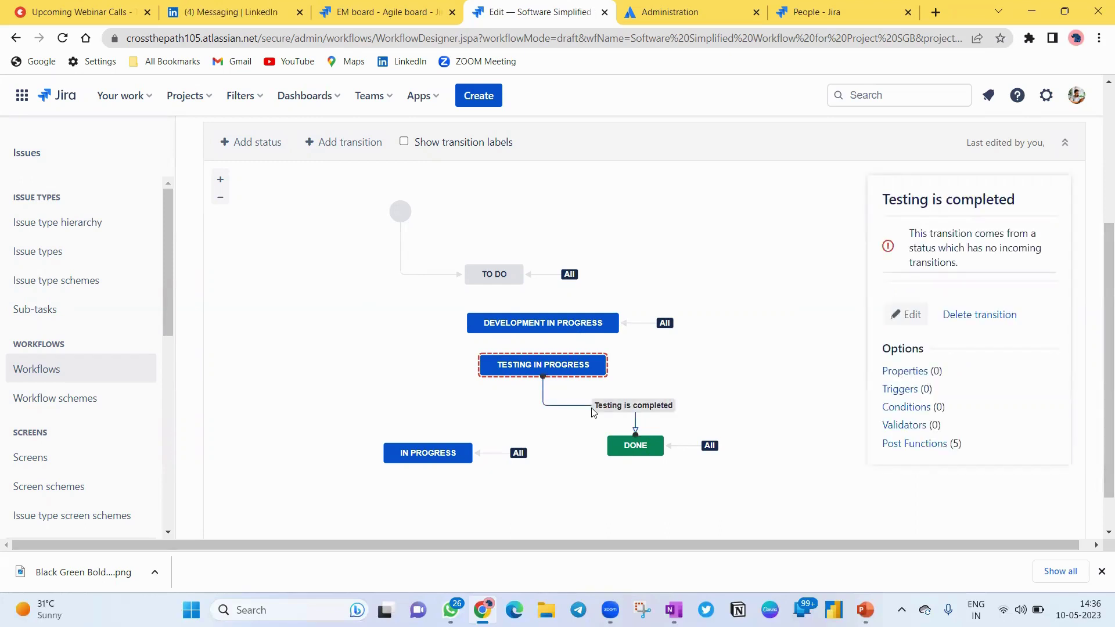
click(981, 315)
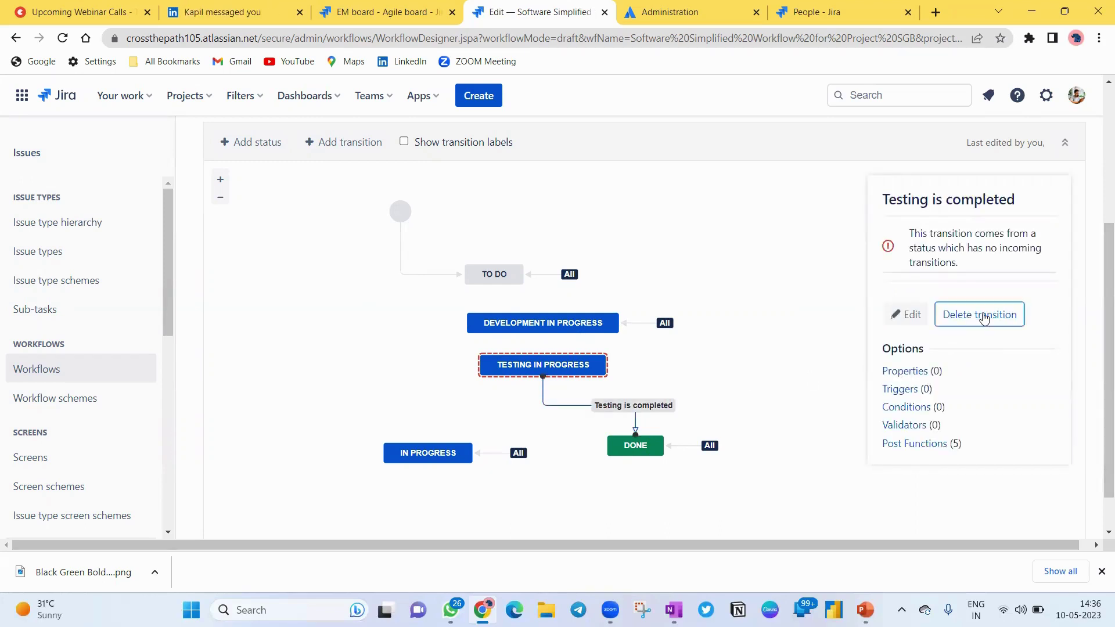
click(666, 352)
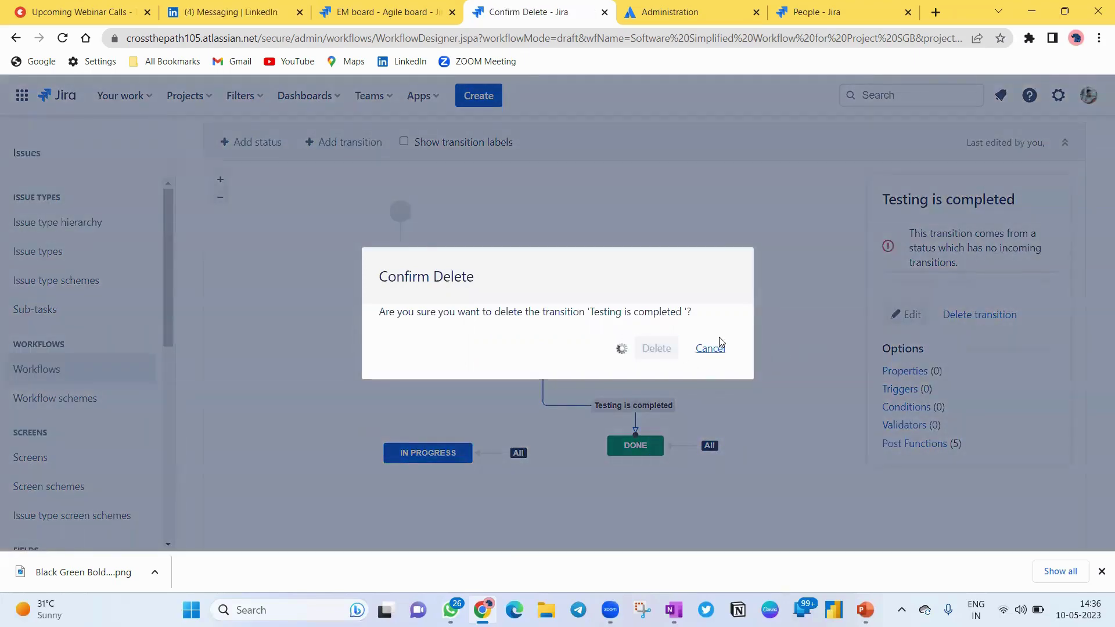
Allow all statuses to transition to the Testing In Progress status
click(579, 369)
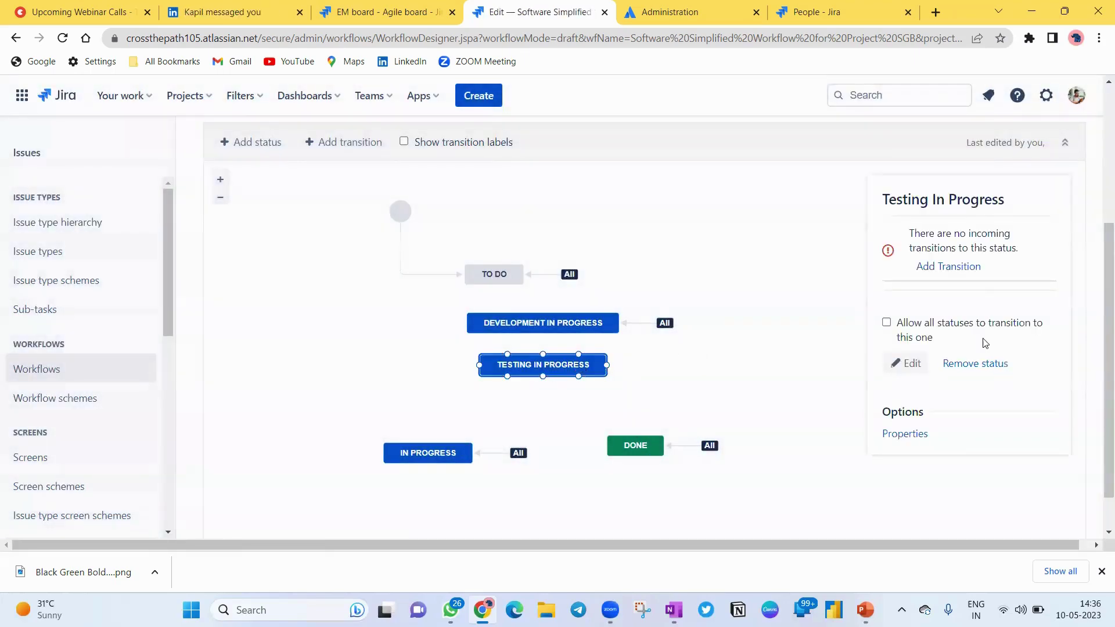
click(940, 267)
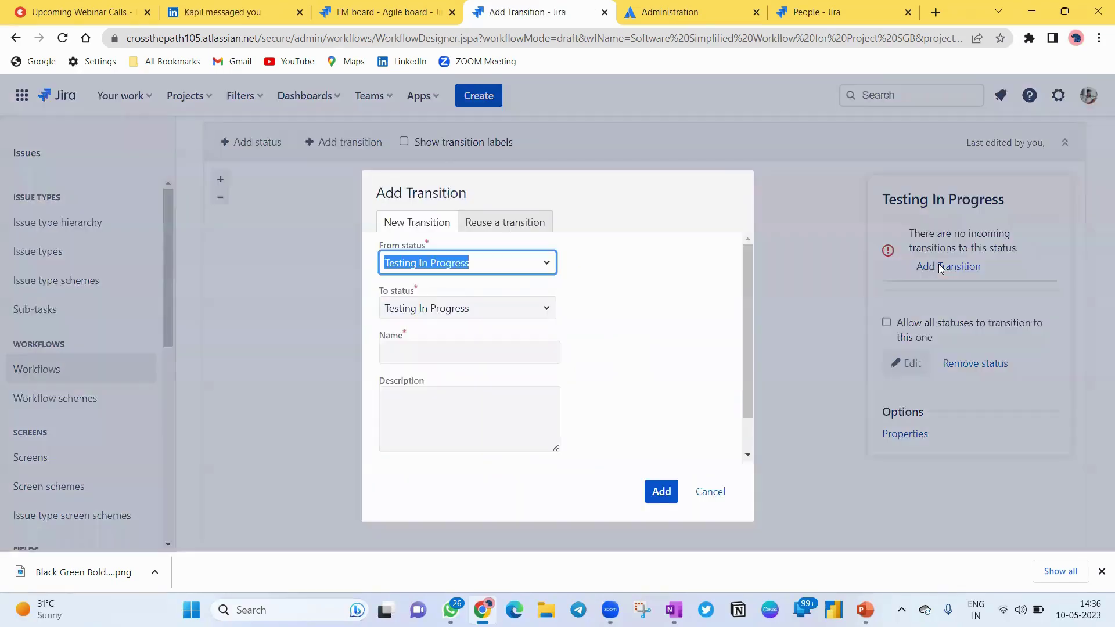
click(710, 491)
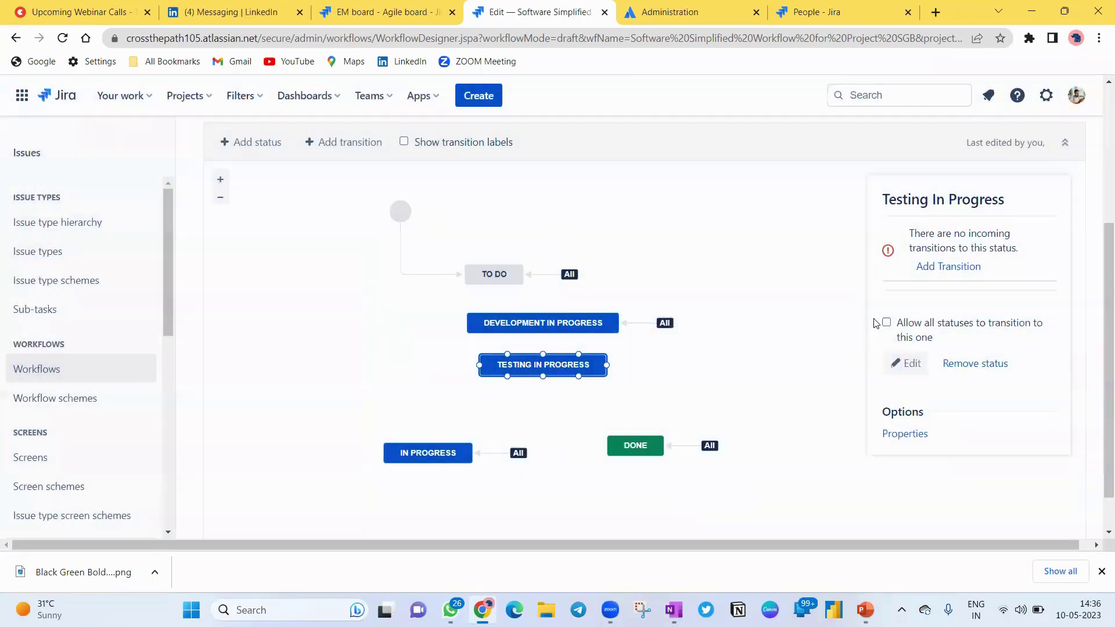
click(886, 323)
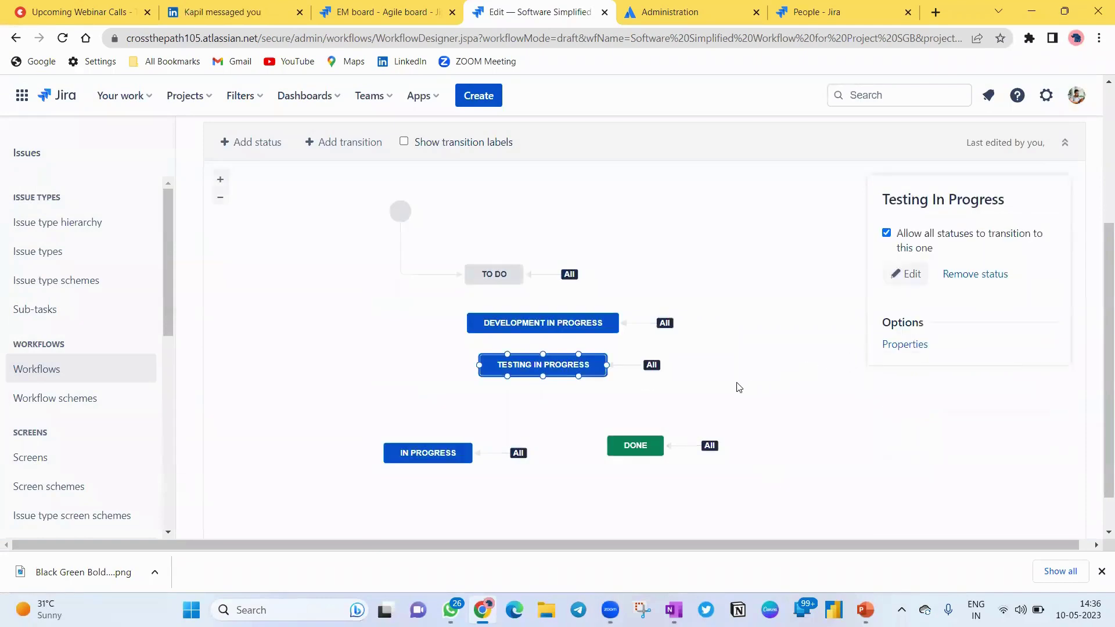
Try to rename the In Progress status as Review In Progress, keeping it in the In Progress category
click(455, 458)
double_click(456, 459)
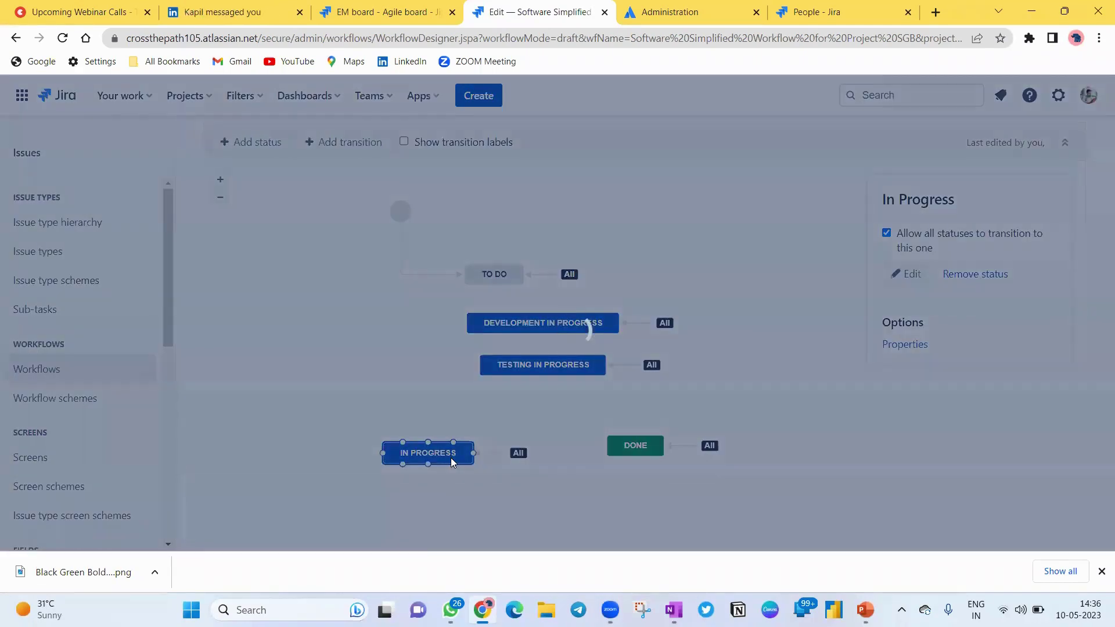
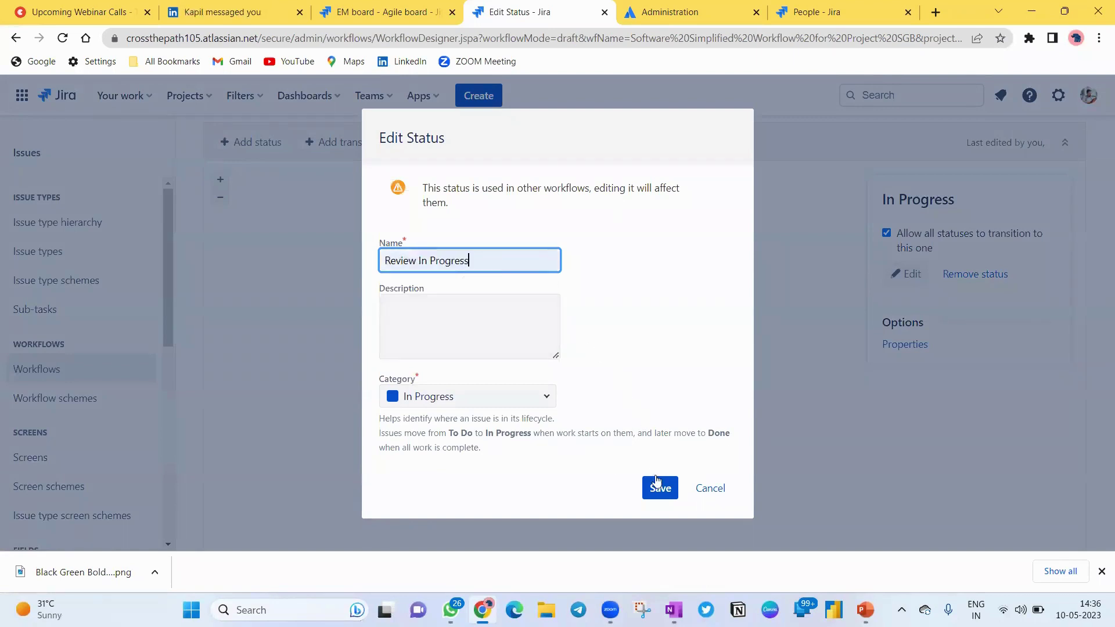
click(547, 405)
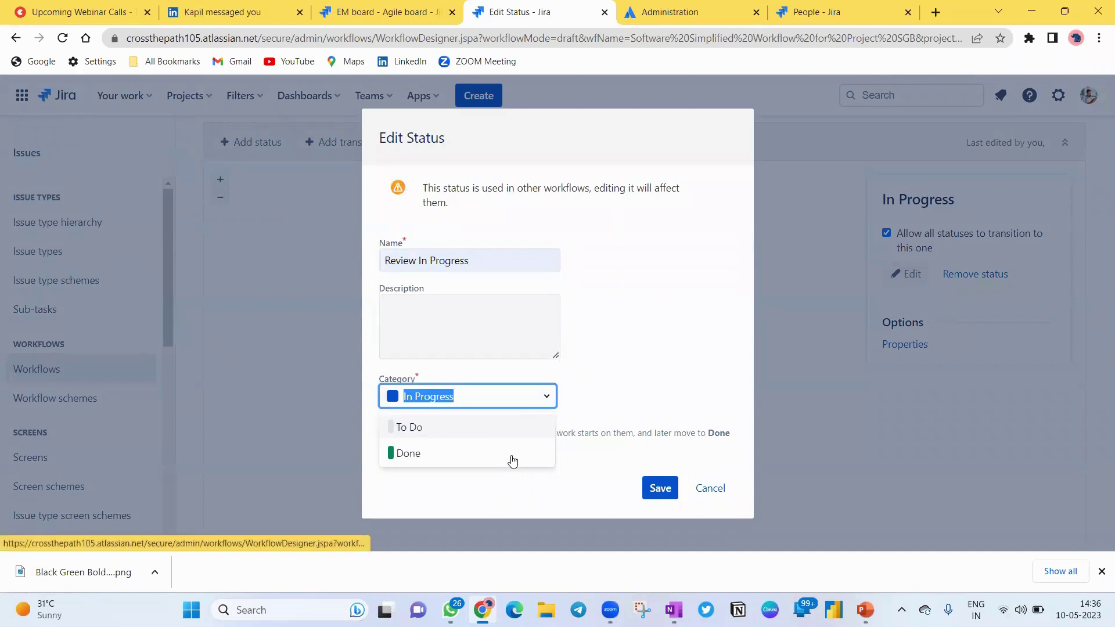
click(616, 321)
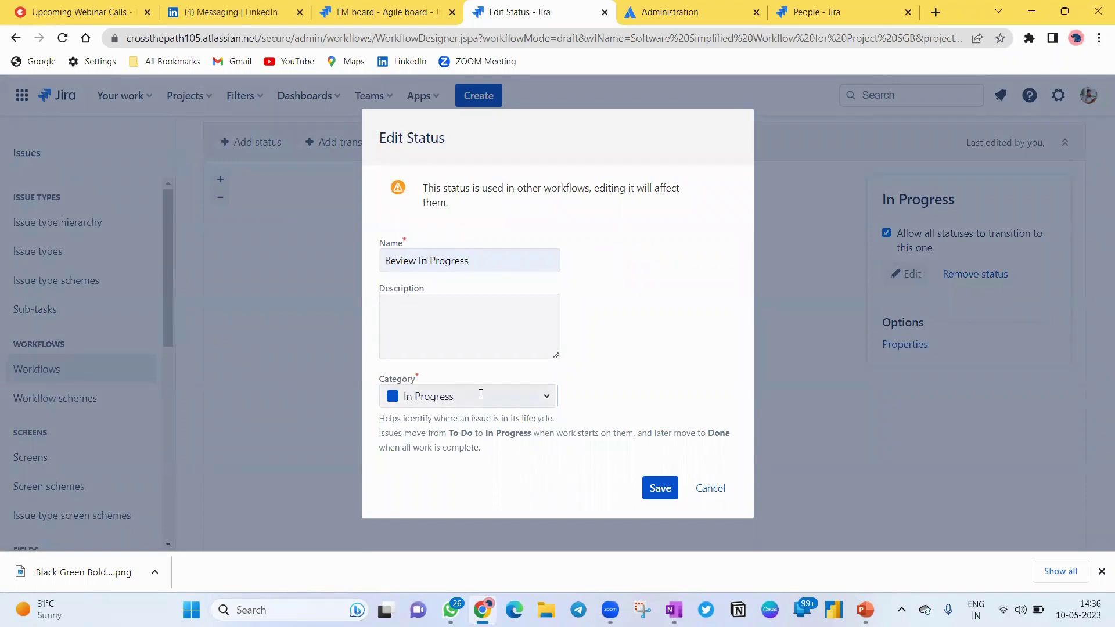
click(518, 396)
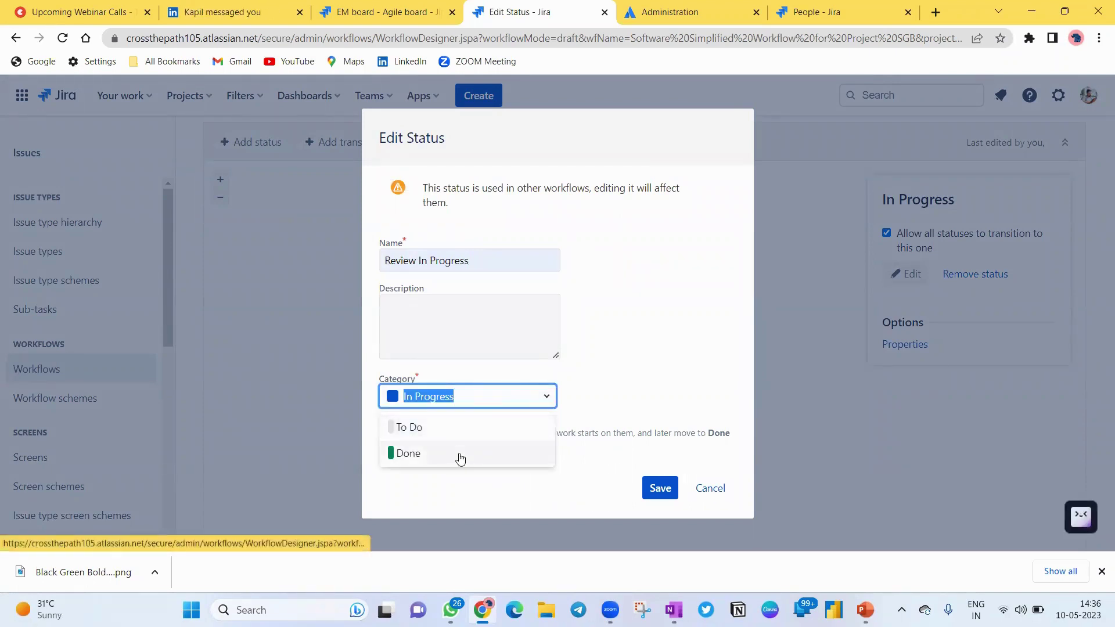
click(644, 371)
click(666, 489)
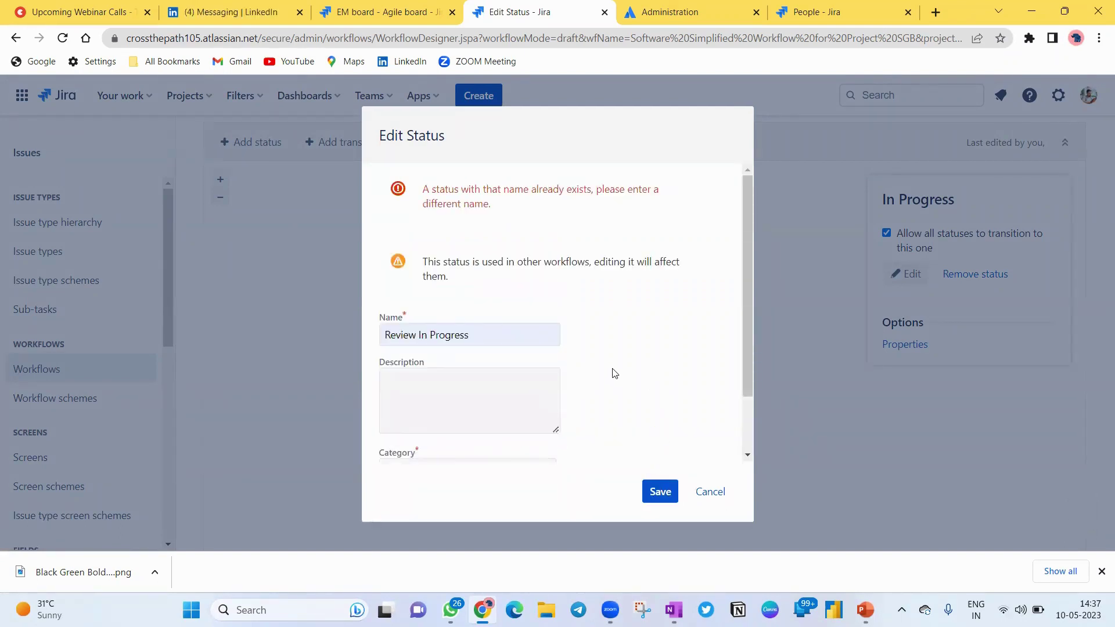
scroll(615, 373, down, 1)
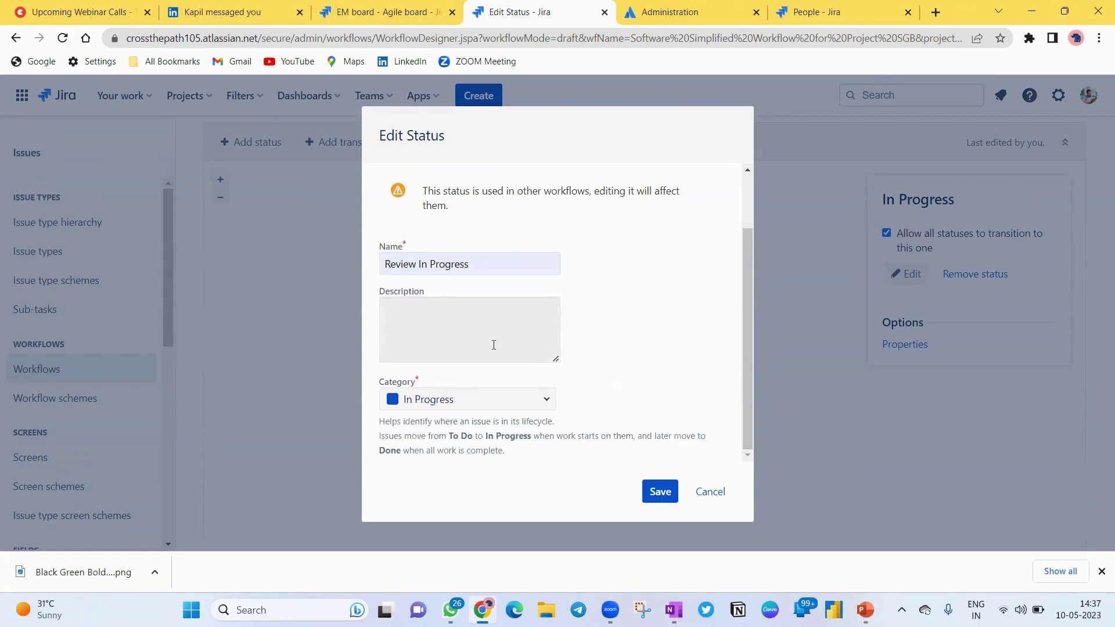
click(651, 496)
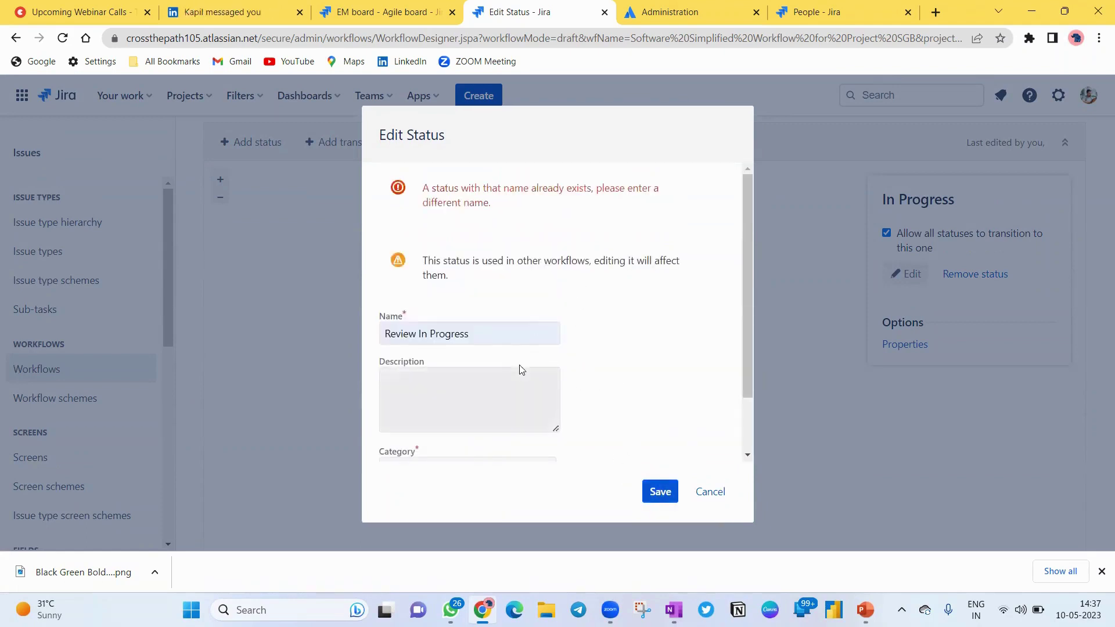
Change the name of the status being edited to "Review & Signoff" and save it
click(505, 335)
key(BackSpace)
key(BackSpace)
key(BackSpace)
key(BackSpace)
key(BackSpace)
key(BackSpace)
key(BackSpace)
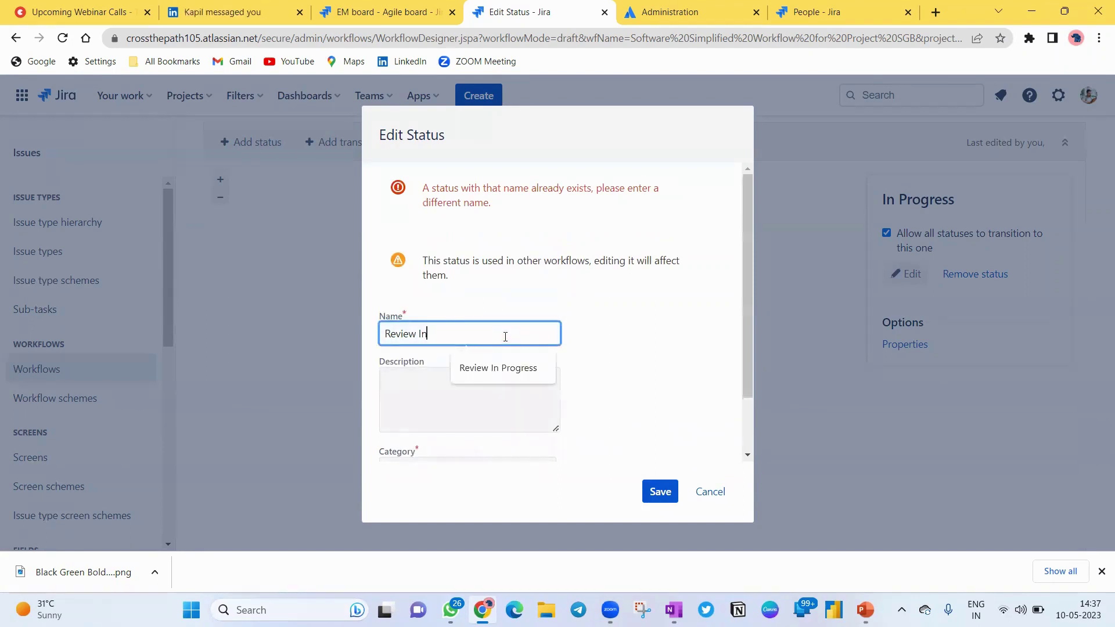
text(& Signoff)
key(Return)
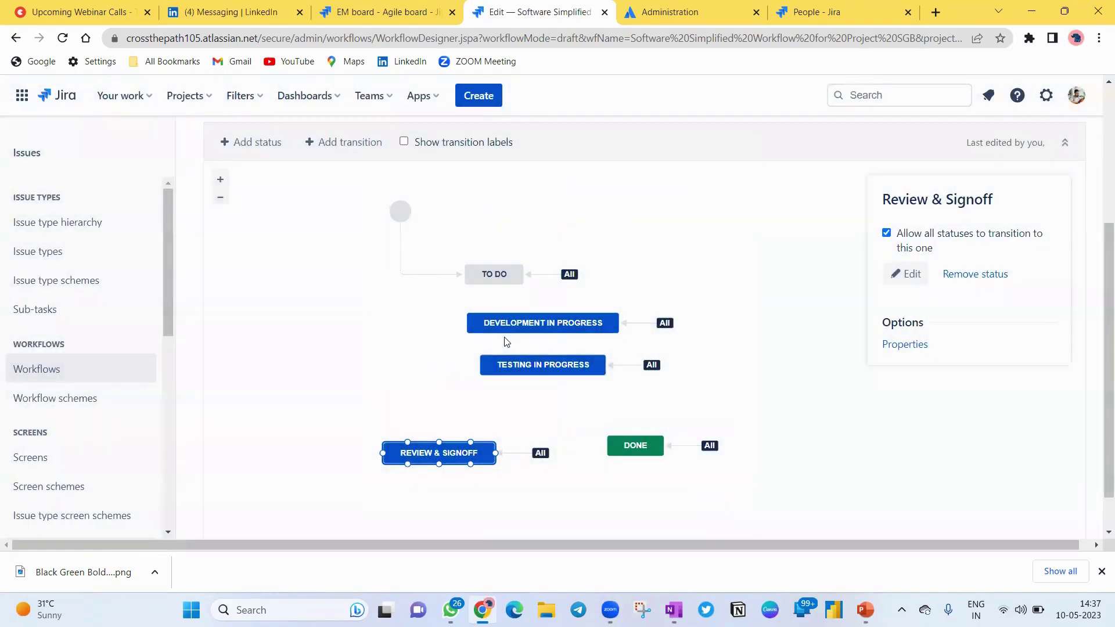
Place the Review & Signoff status below Testing In Progress and align Done underneath it in the diagram
drag(431, 442, 564, 392)
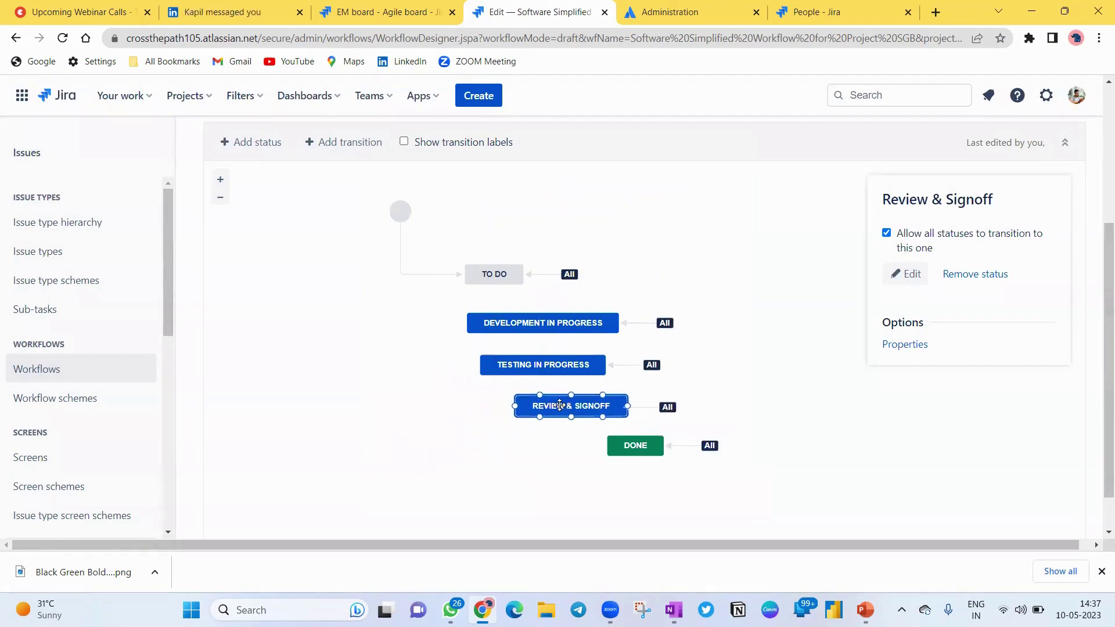
click(610, 448)
drag(610, 447, 565, 451)
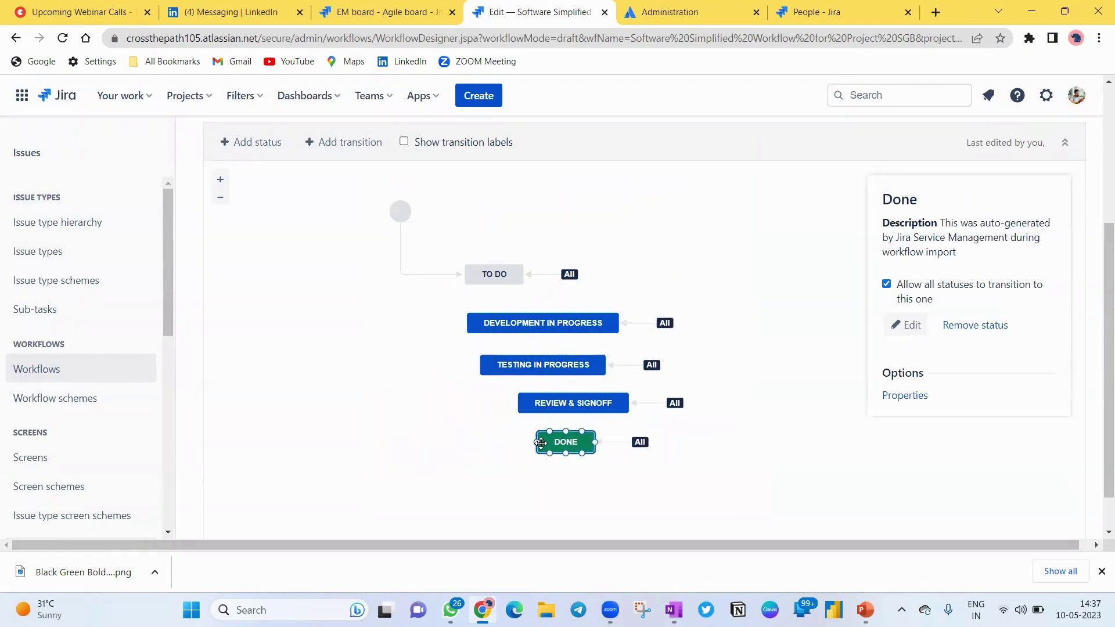
Inspect the category options in the Done status's edit settings and save the status
double_click(565, 451)
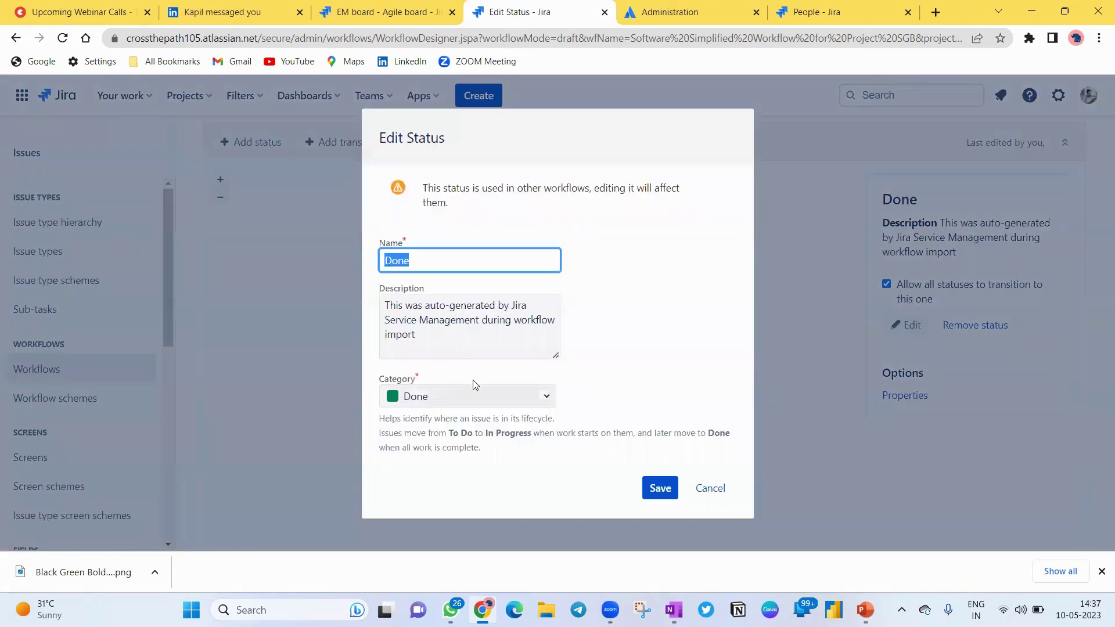
click(538, 398)
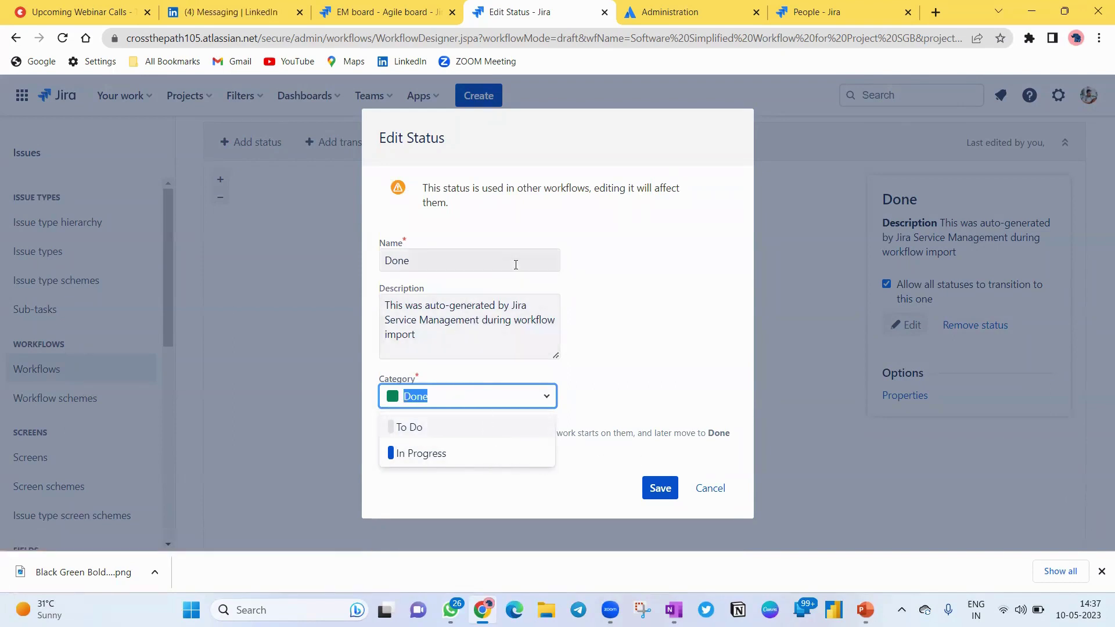
click(660, 489)
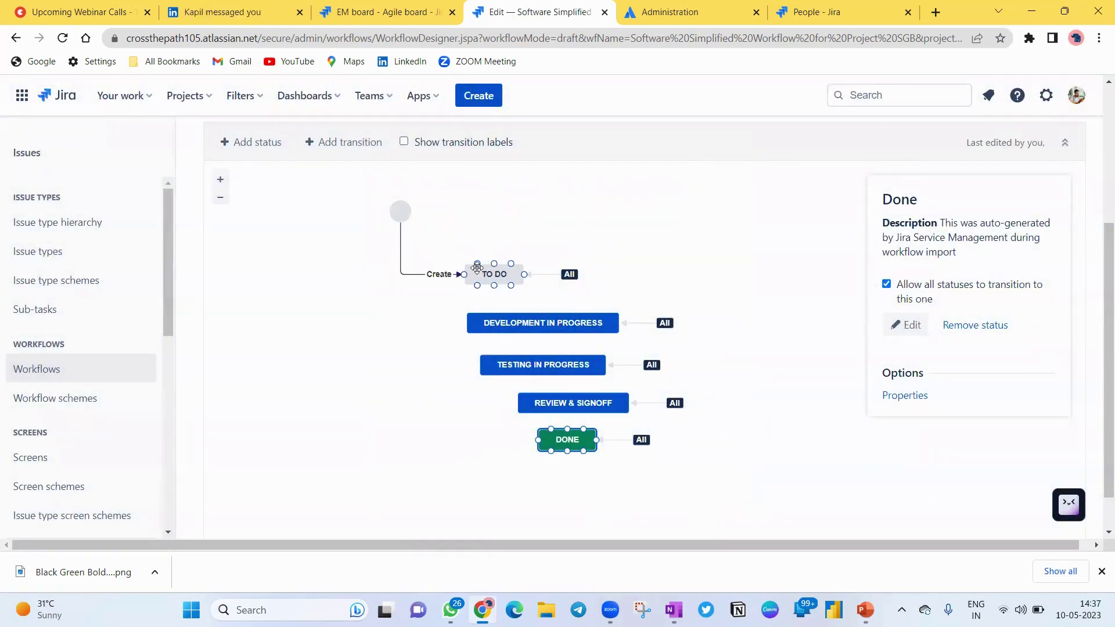
Line up the To Do, Testing In Progress, Review & Signoff and Done statuses in a column in the workflow diagram
drag(484, 278, 503, 280)
drag(535, 357, 541, 351)
drag(576, 410, 530, 431)
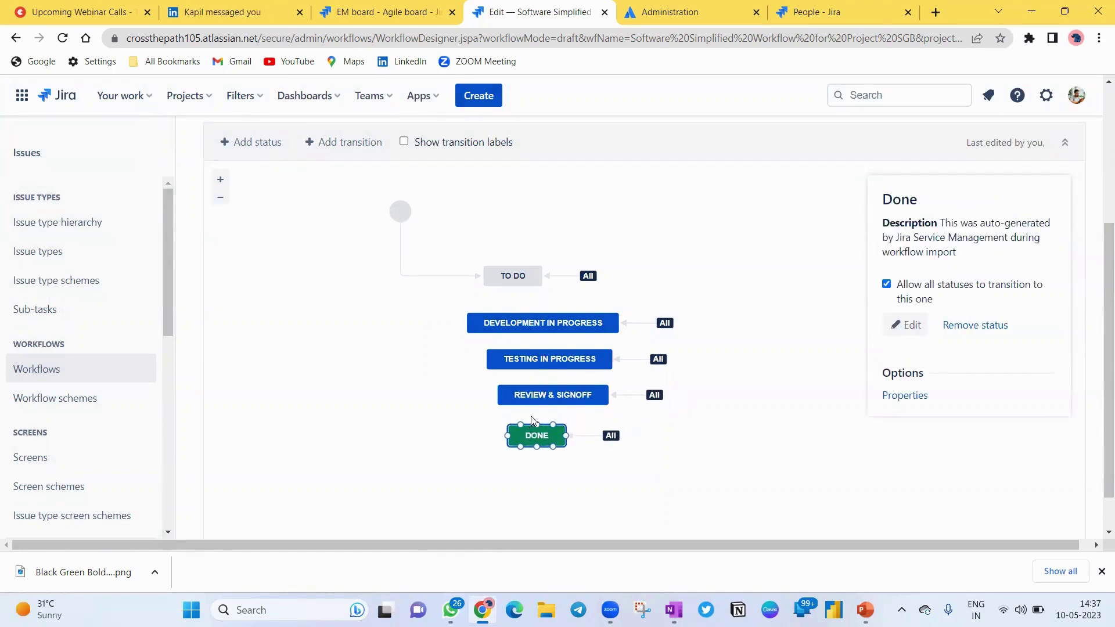
Add a new status named Impediment to the workflow and allow all statuses to transition to it
click(263, 152)
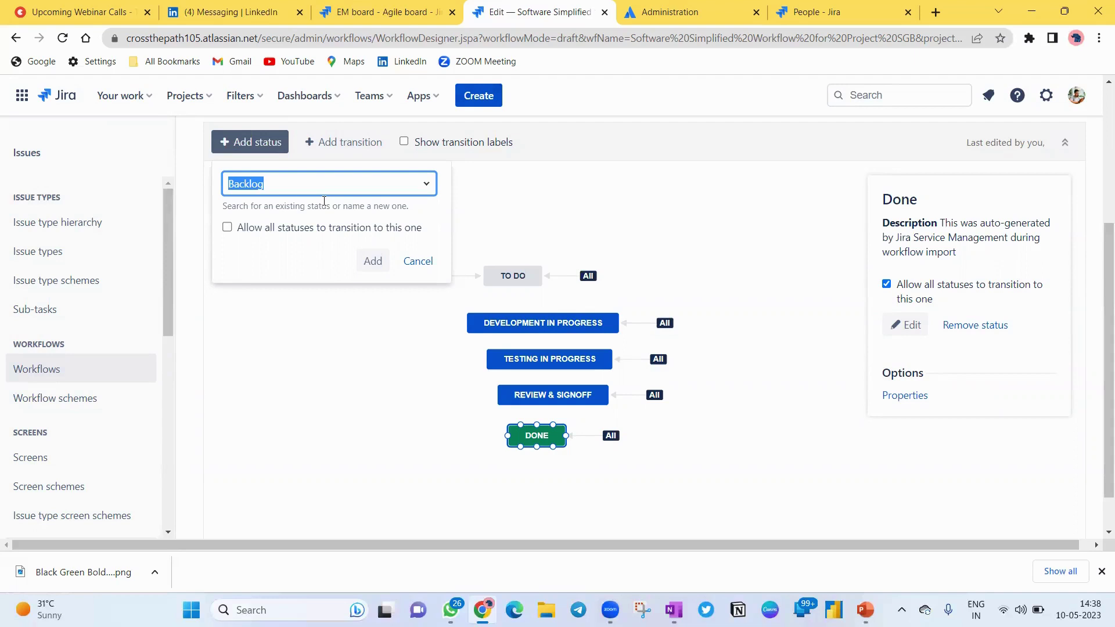
text(I)
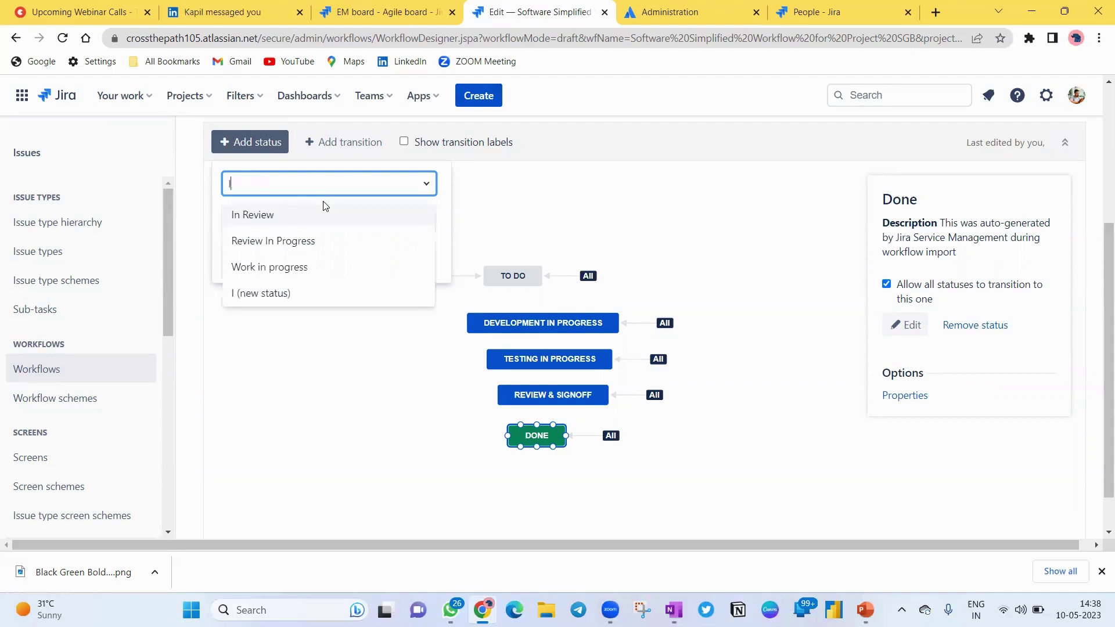
text(mp)
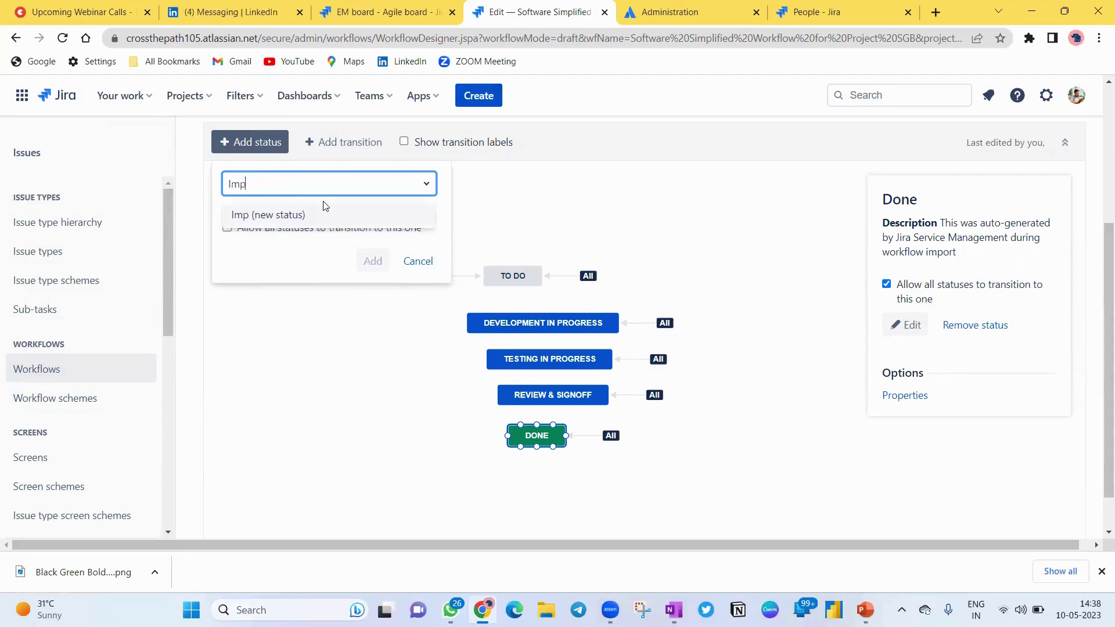
text(ediment)
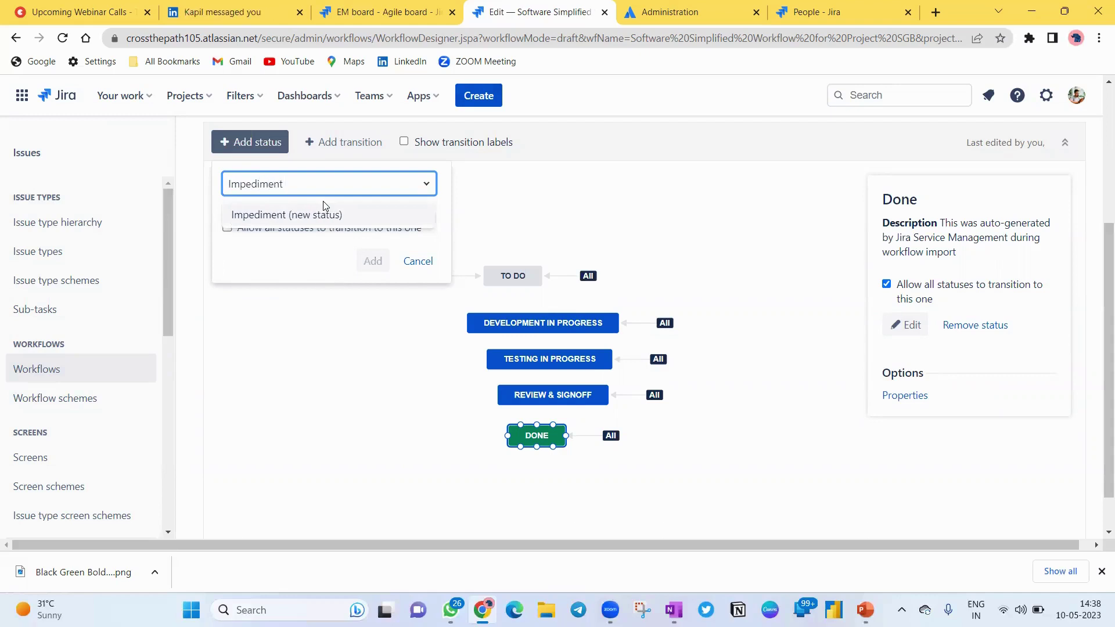
click(272, 213)
click(233, 229)
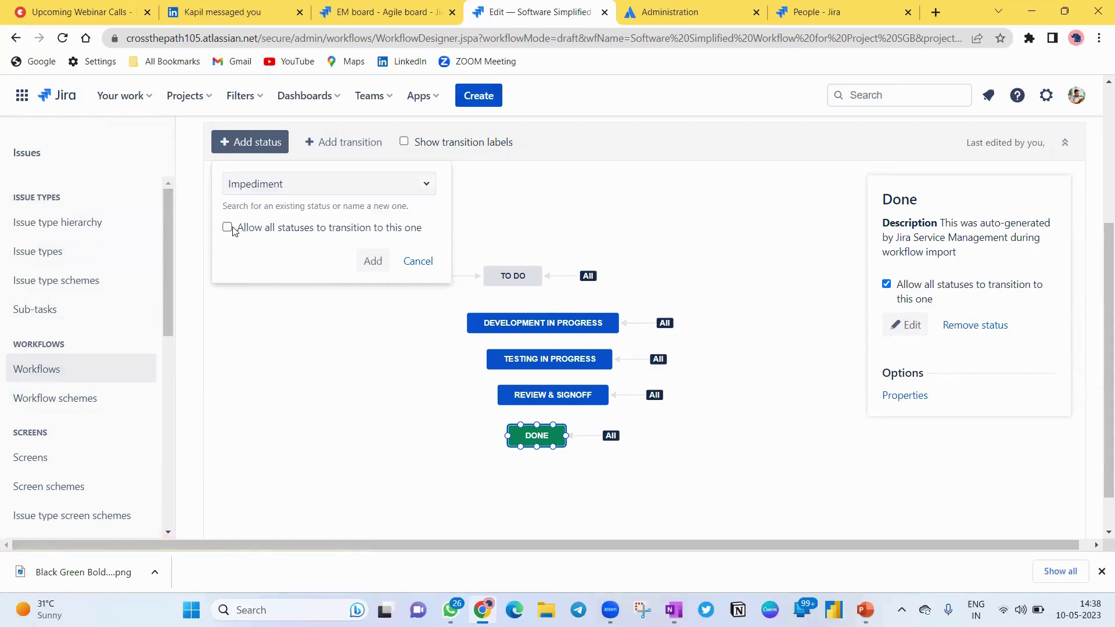
click(228, 228)
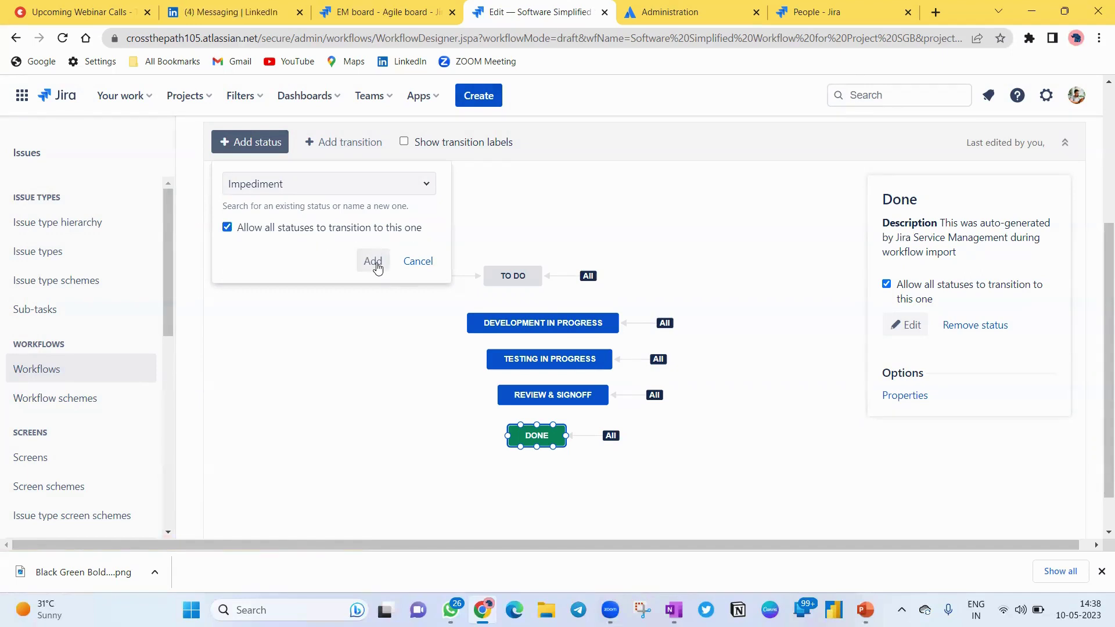
click(375, 262)
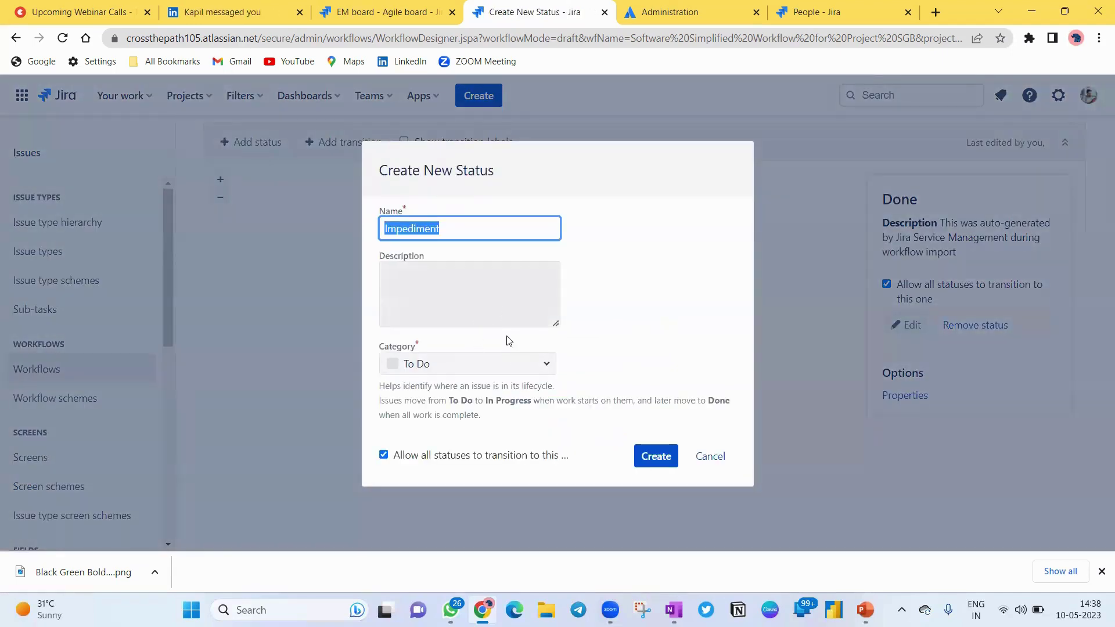
Check the category choices for the Impediment status and create it in the To Do category
click(549, 366)
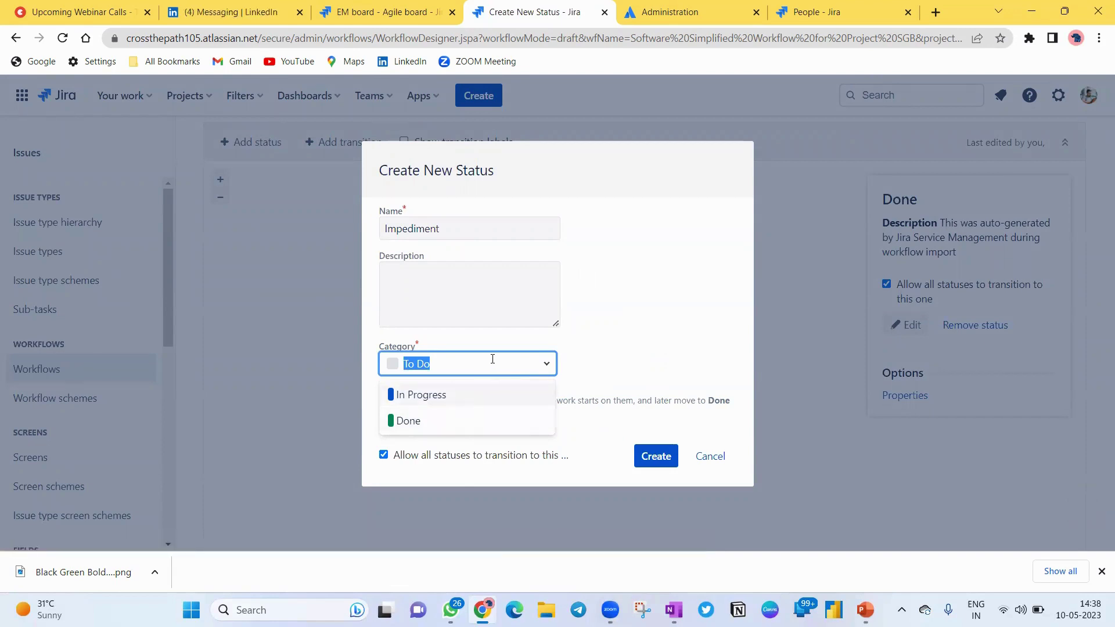
click(616, 338)
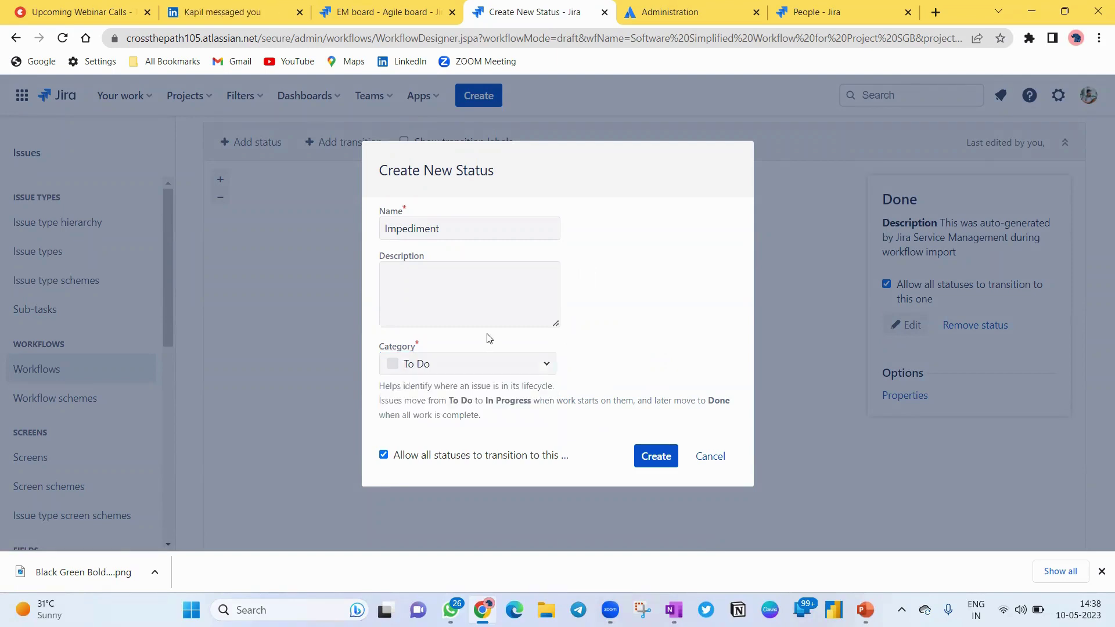
click(654, 458)
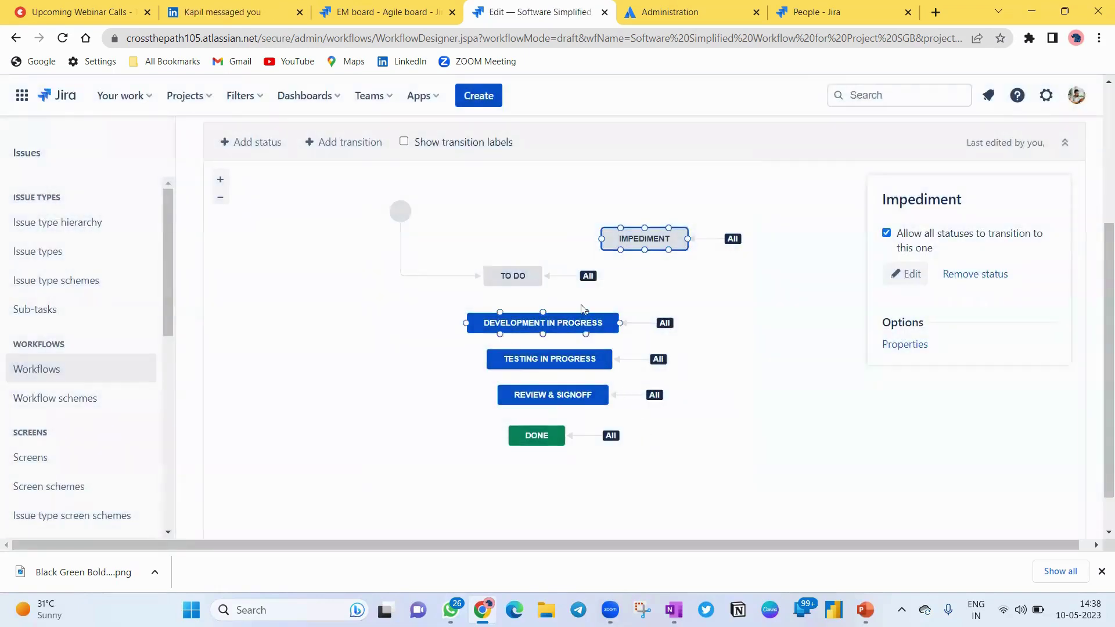
Shift Done and Review & Signoff down in the diagram and place Impediment between Testing In Progress and Review & Signoff
drag(540, 437, 545, 466)
drag(521, 395, 528, 422)
drag(618, 244, 501, 396)
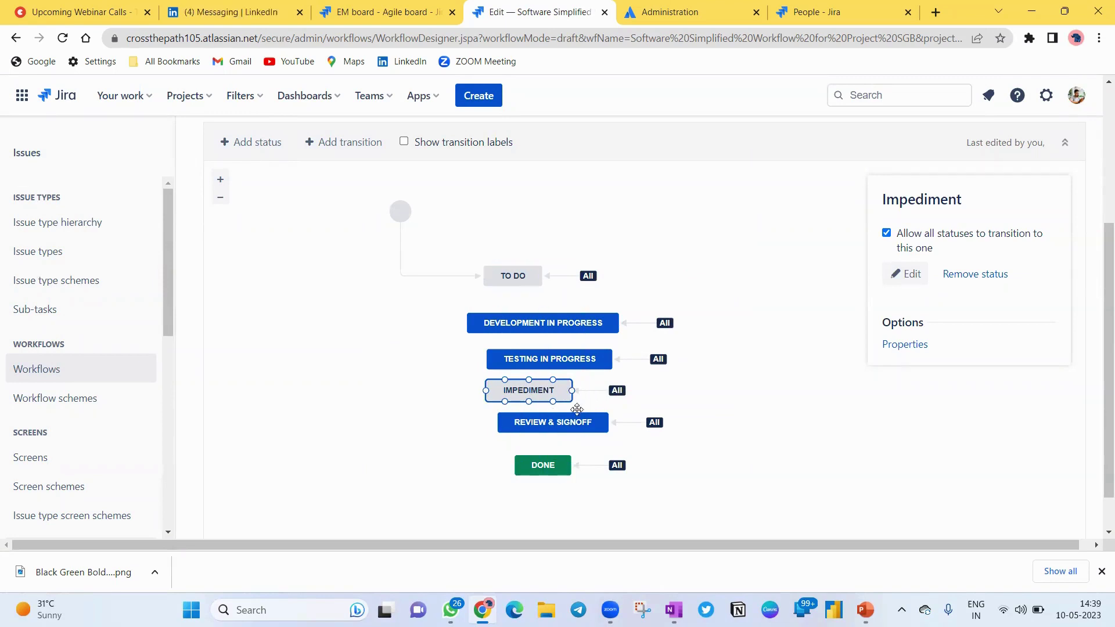
click(749, 390)
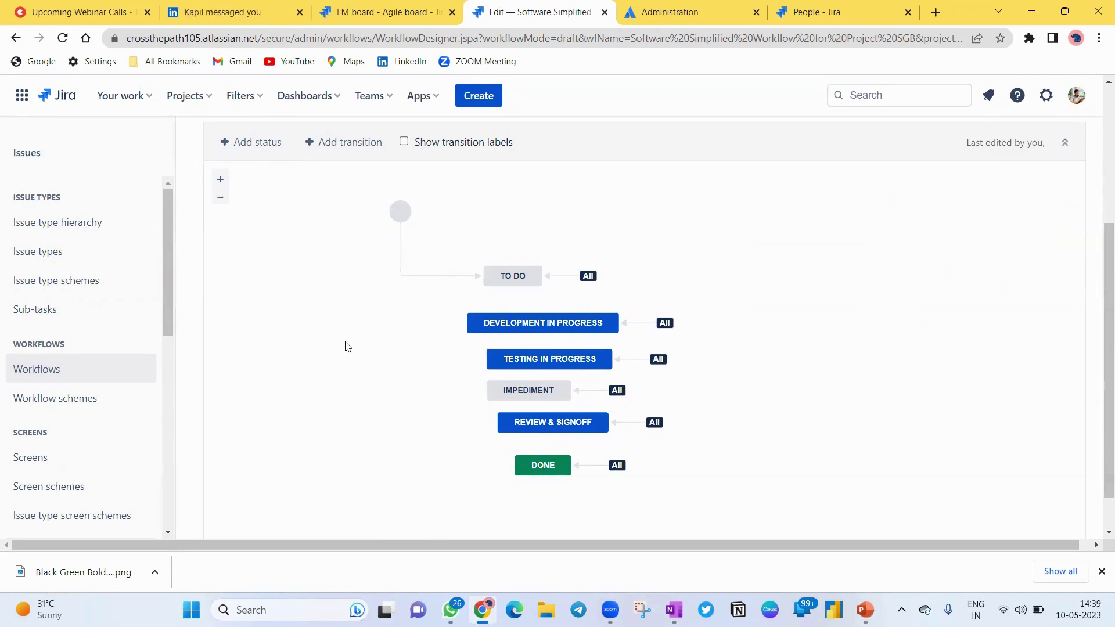
Publish the draft workflow, saving a backup copy named SGI_Website
scroll(342, 349, up, 3)
scroll(342, 346, down, 3)
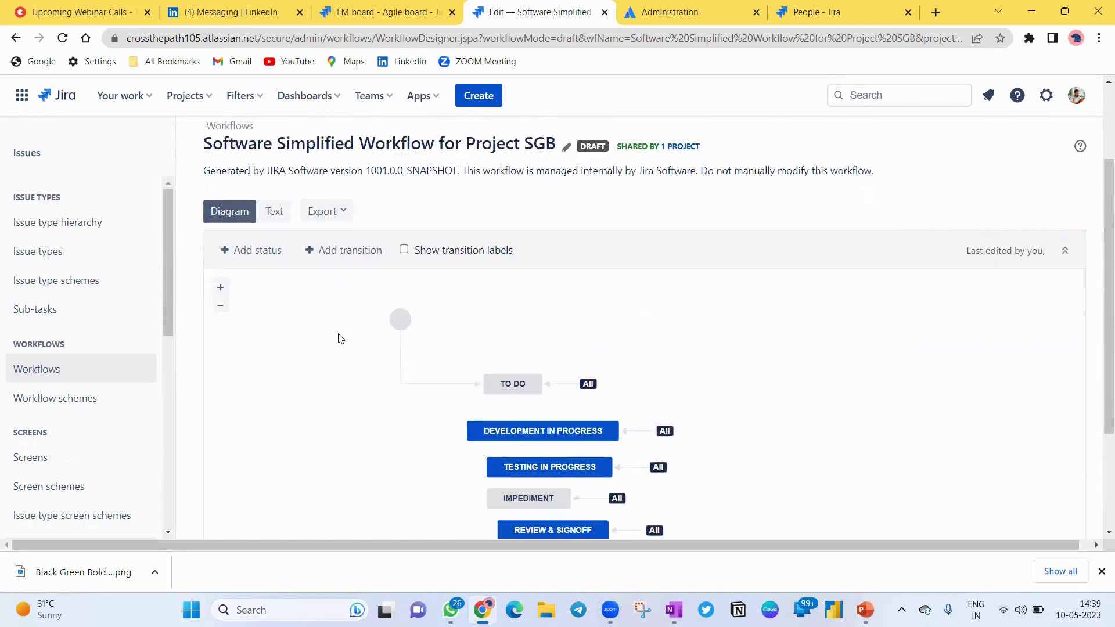
scroll(341, 338, up, 5)
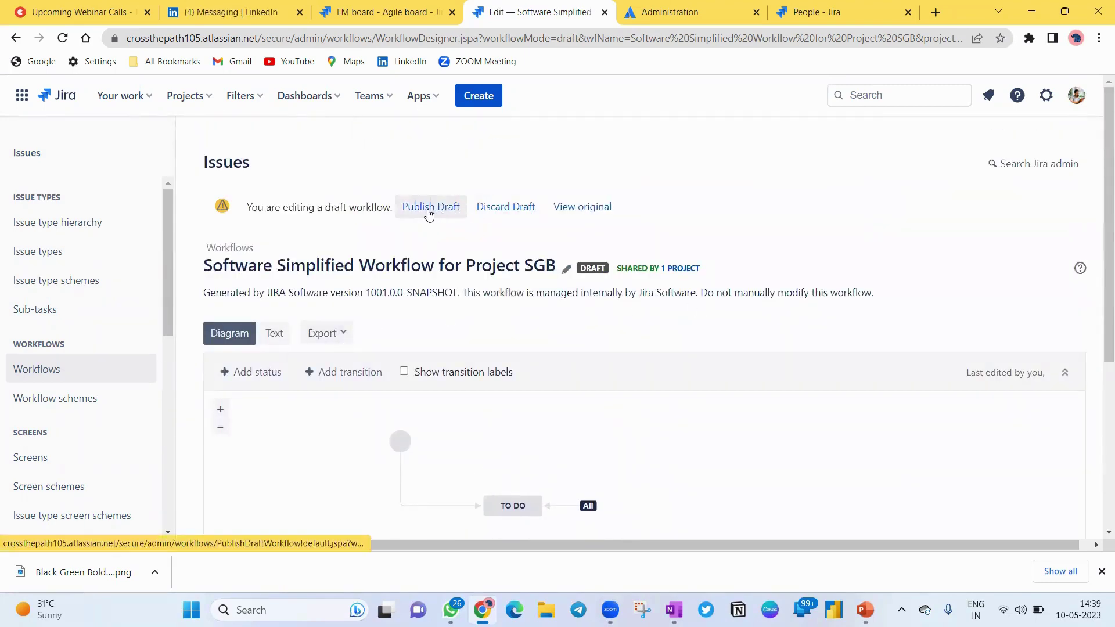
click(427, 212)
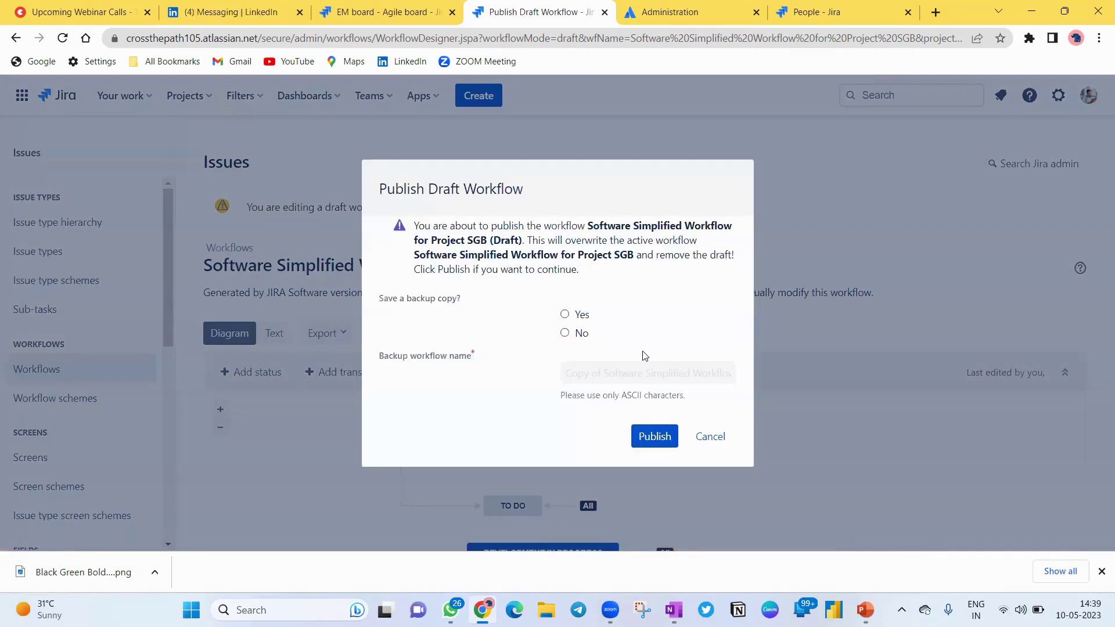
click(580, 319)
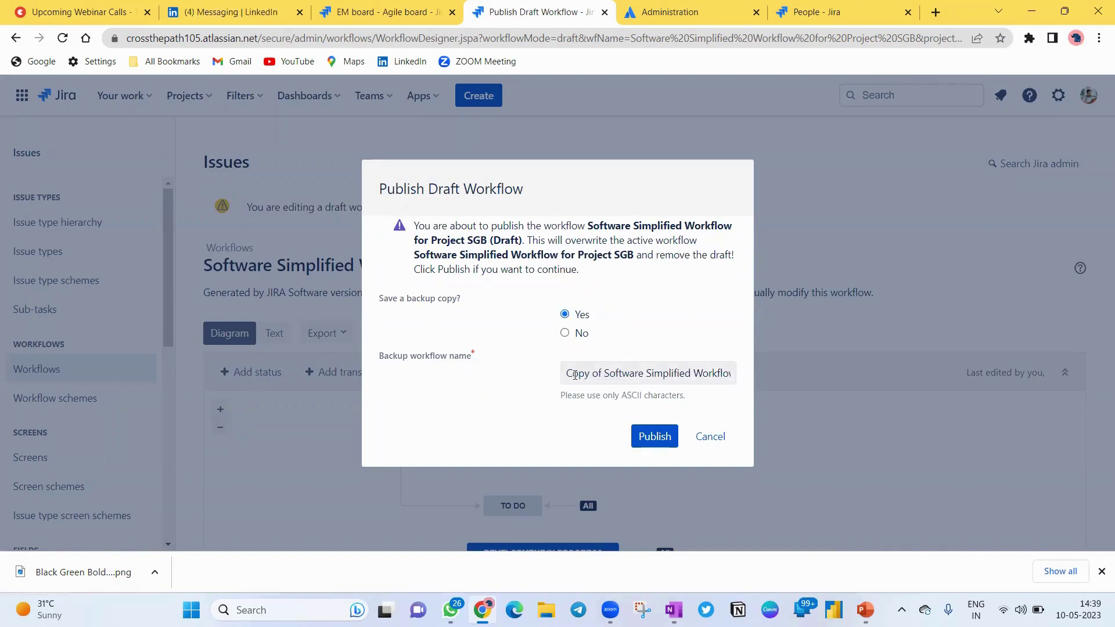
drag(567, 375, 772, 366)
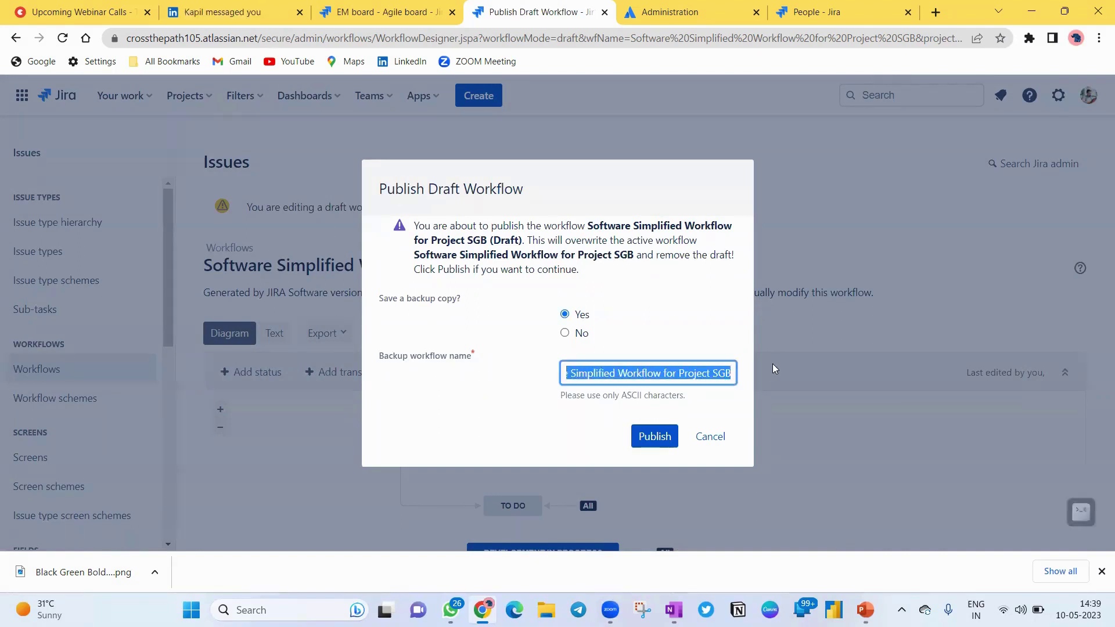
text(S)
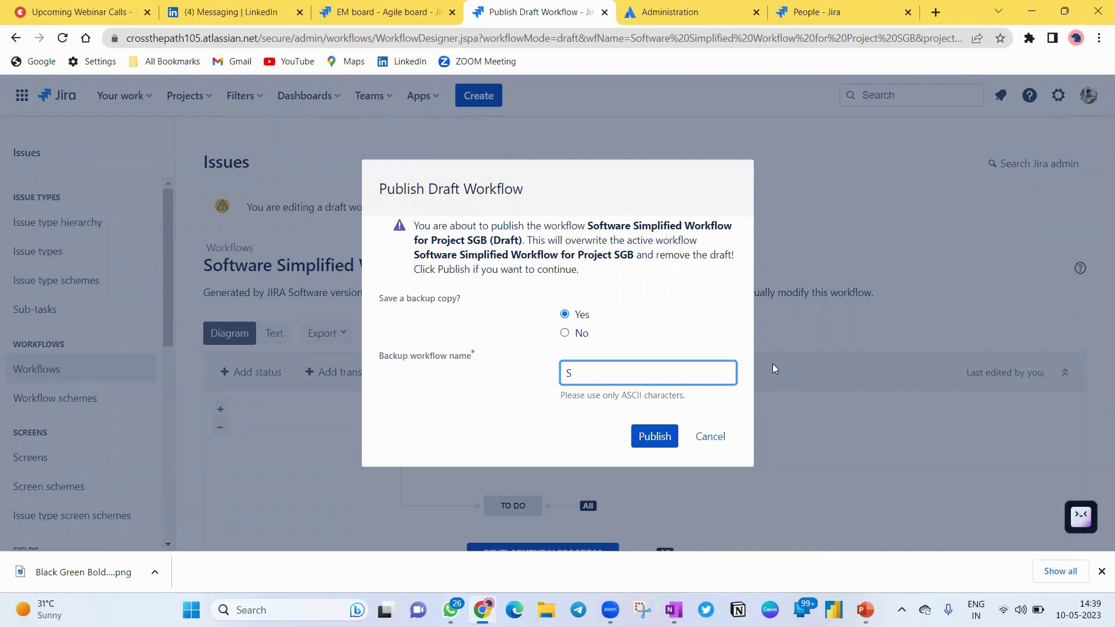
text(GB)
text(GI)
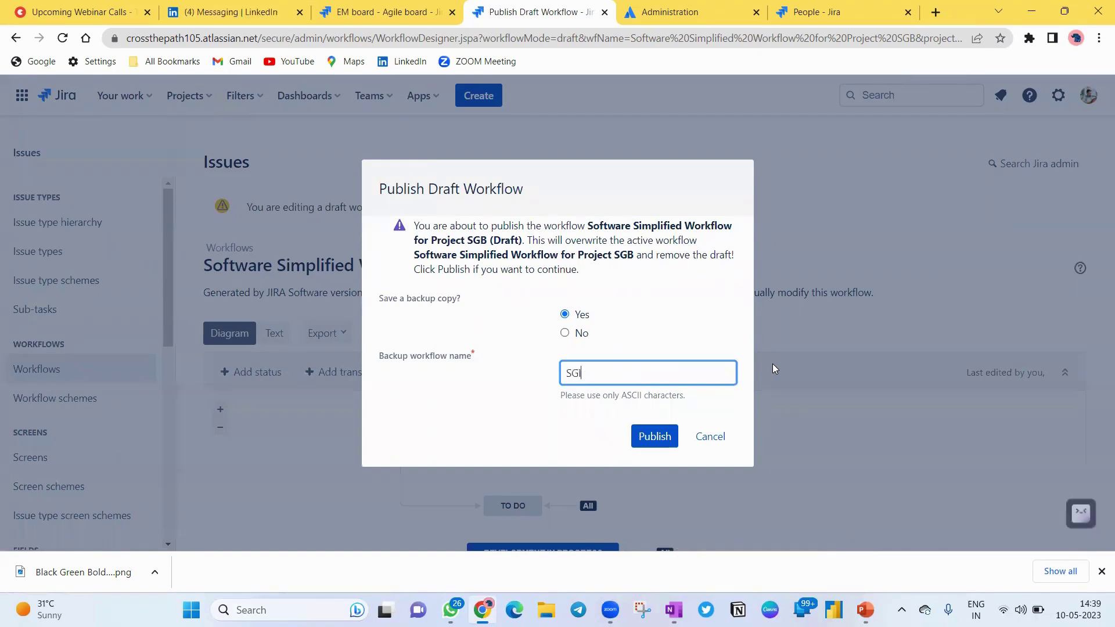
text(_Website)
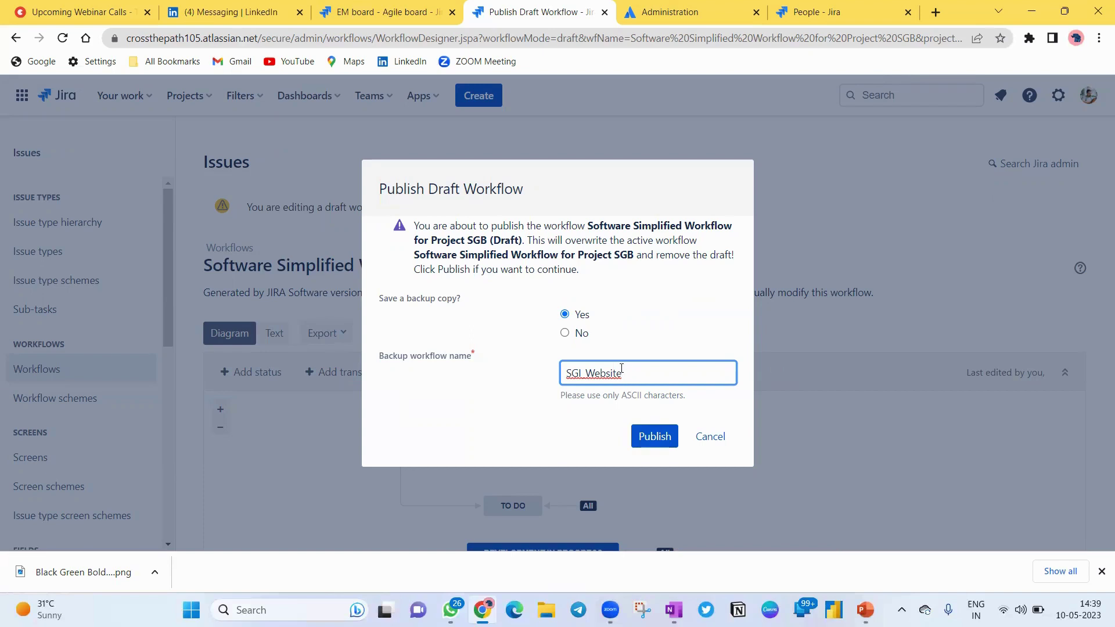
click(653, 440)
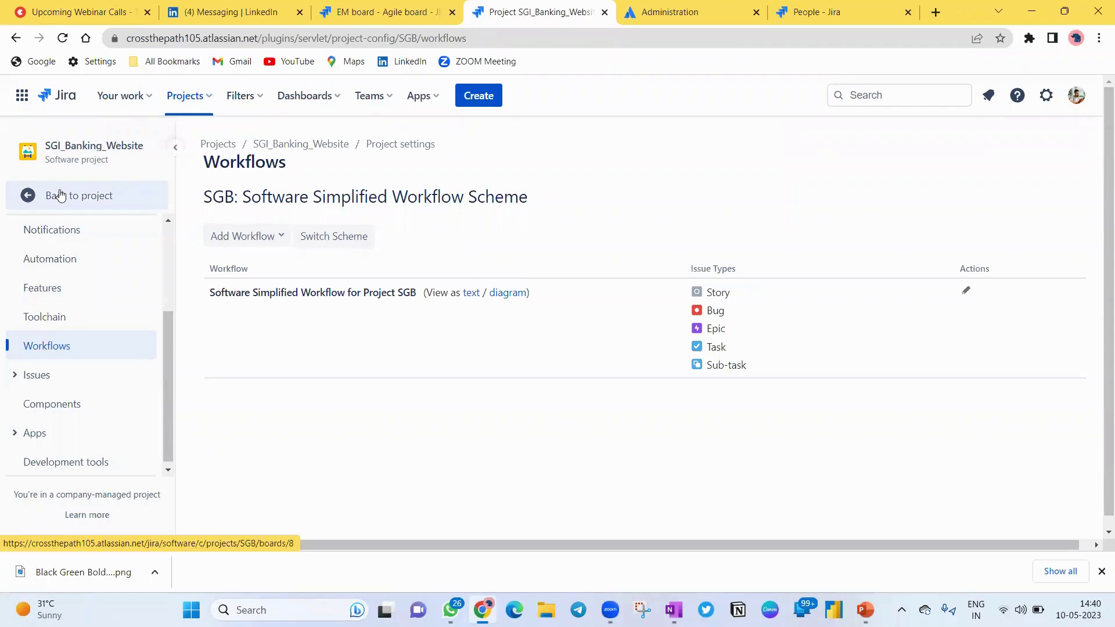
Return to the SGI_Banking_Website project and open its Active sprints board
click(60, 195)
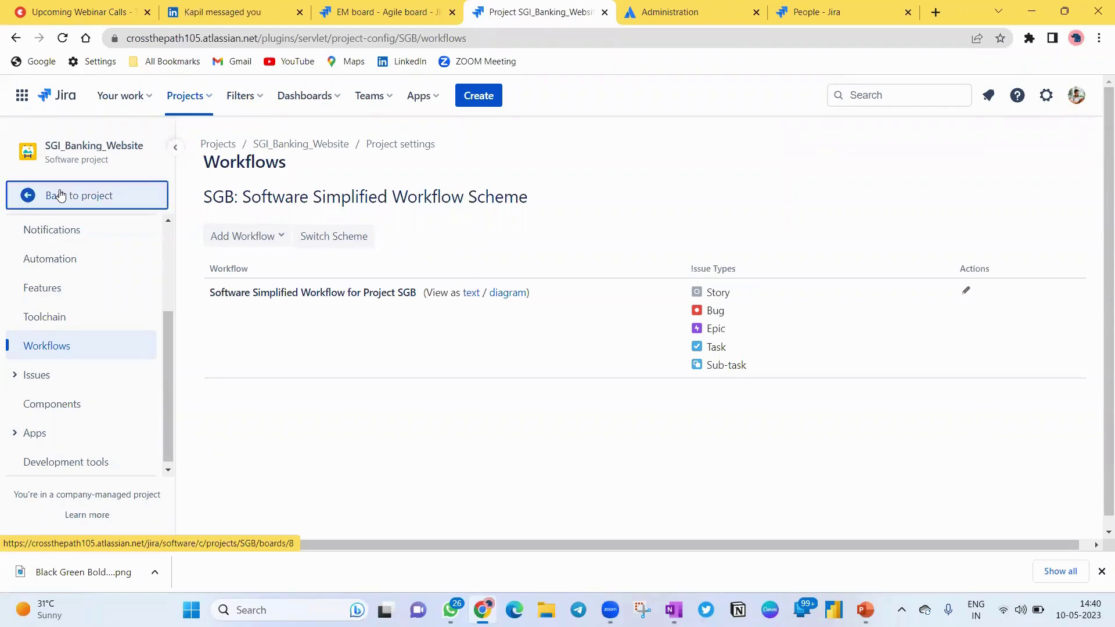
click(79, 308)
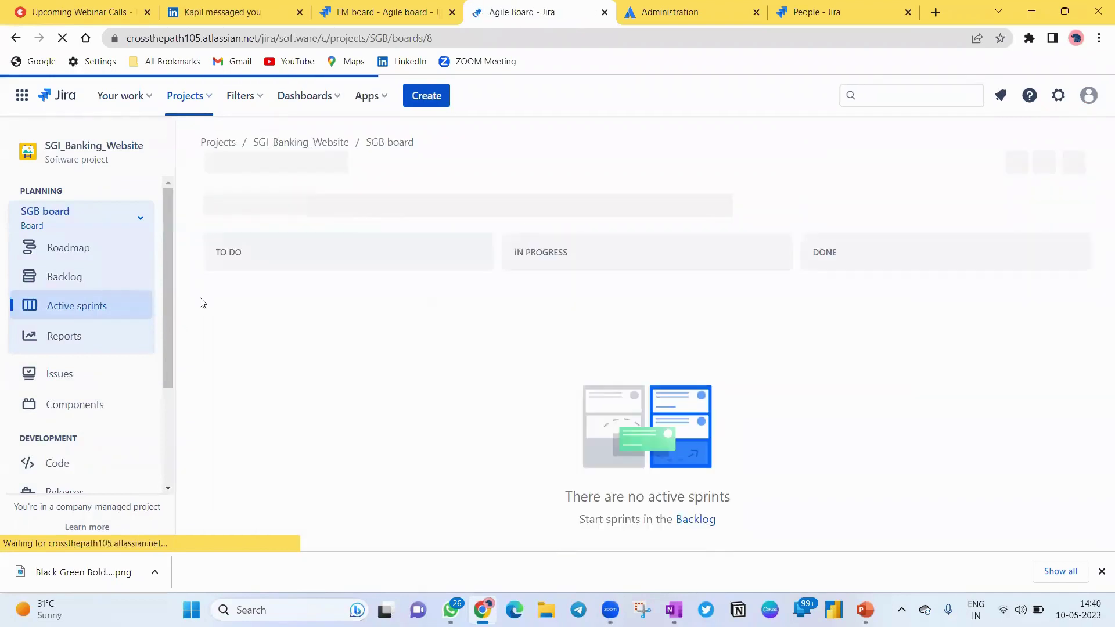
click(86, 310)
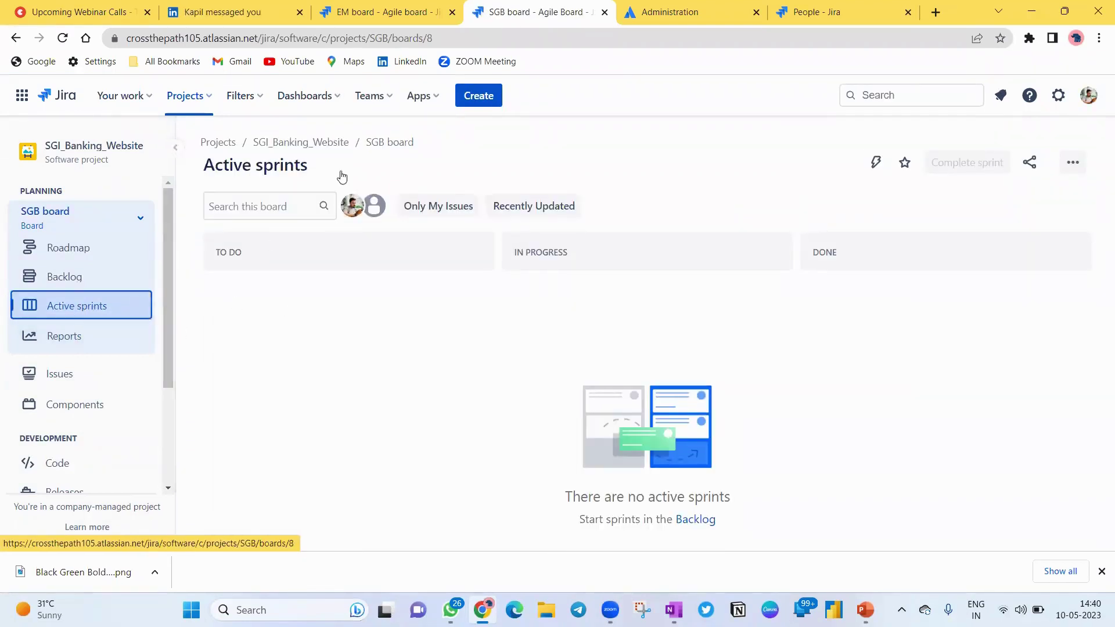
Start a new Story issue and check its status choices, trying Development In Progress and Impediment
click(473, 96)
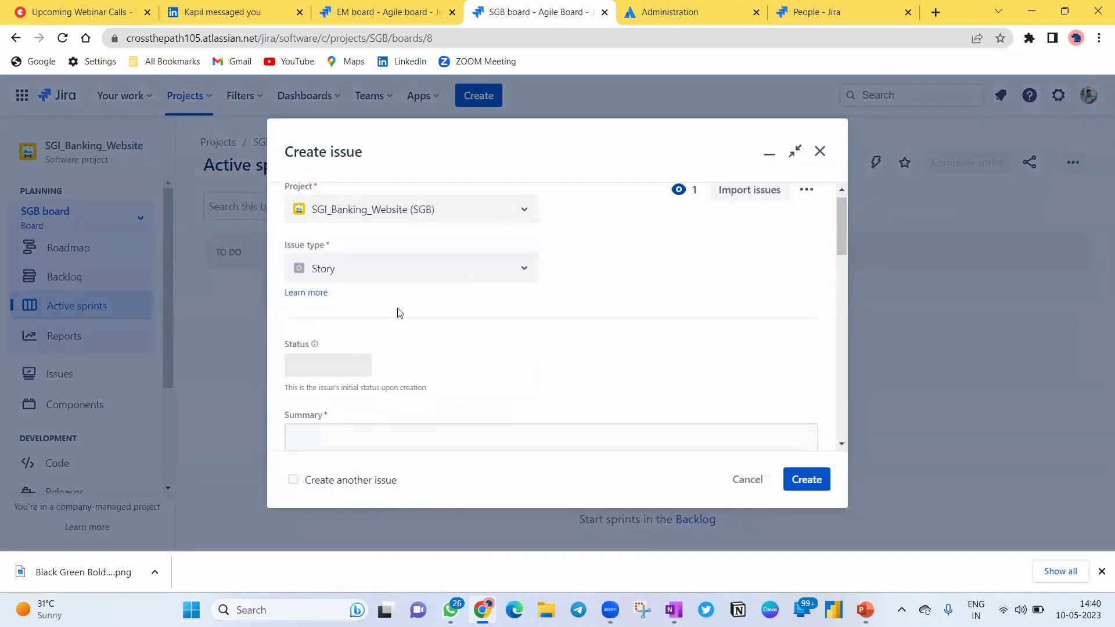
click(334, 366)
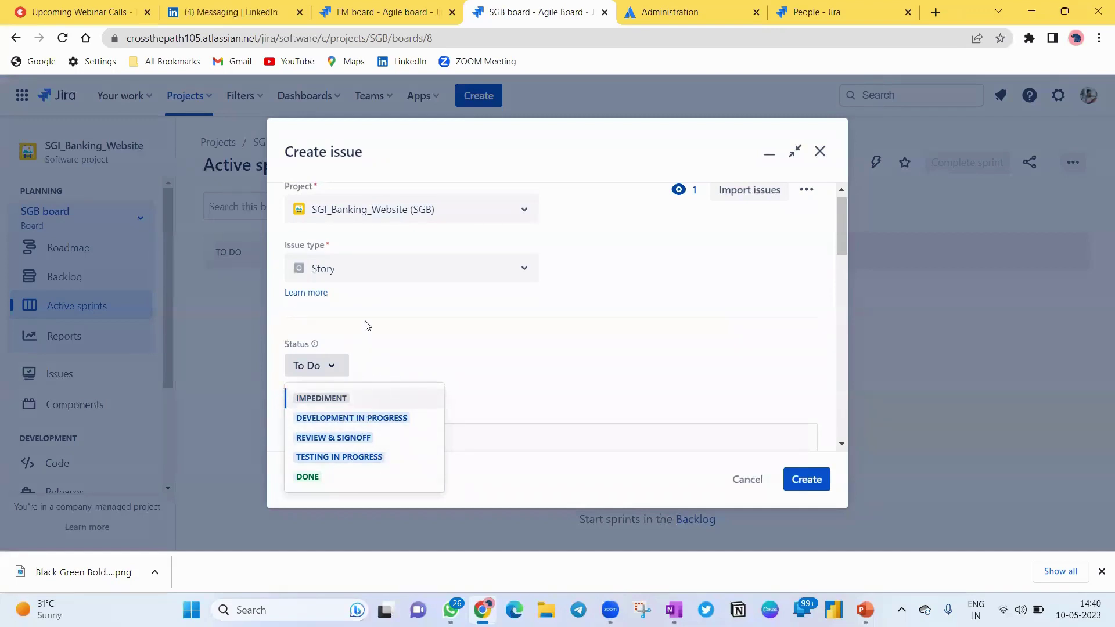
click(385, 418)
scroll(441, 367, down, 1)
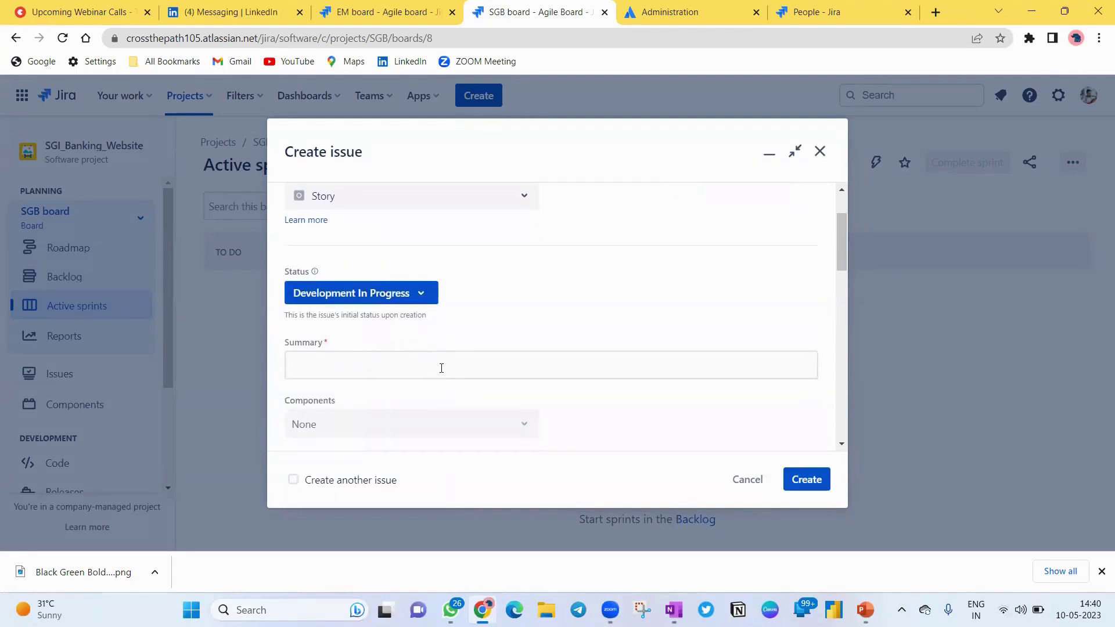
click(421, 298)
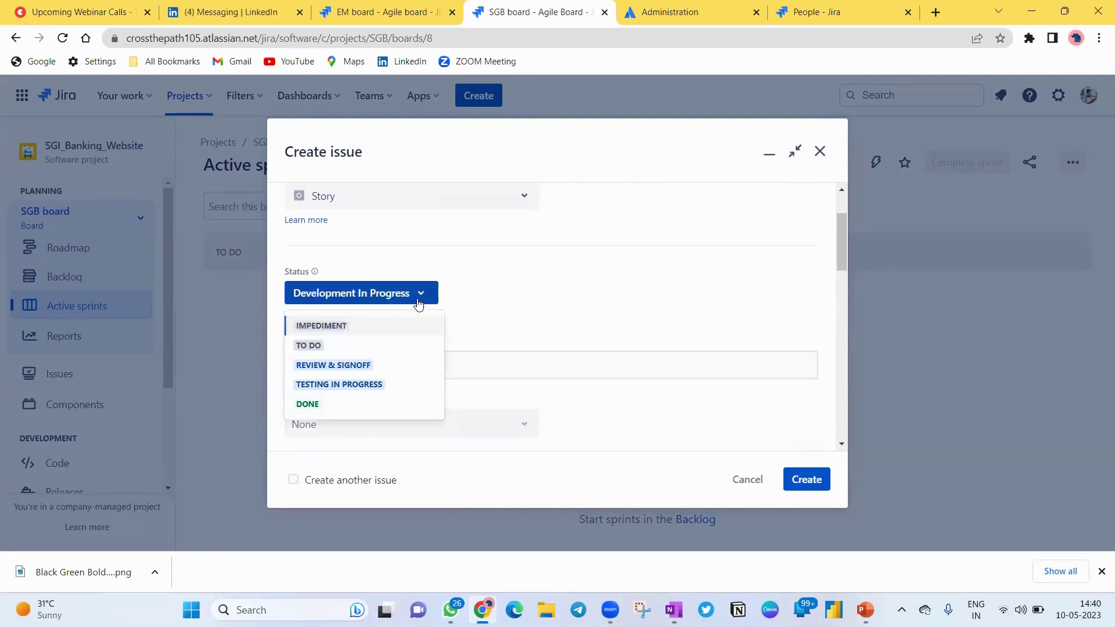
click(346, 331)
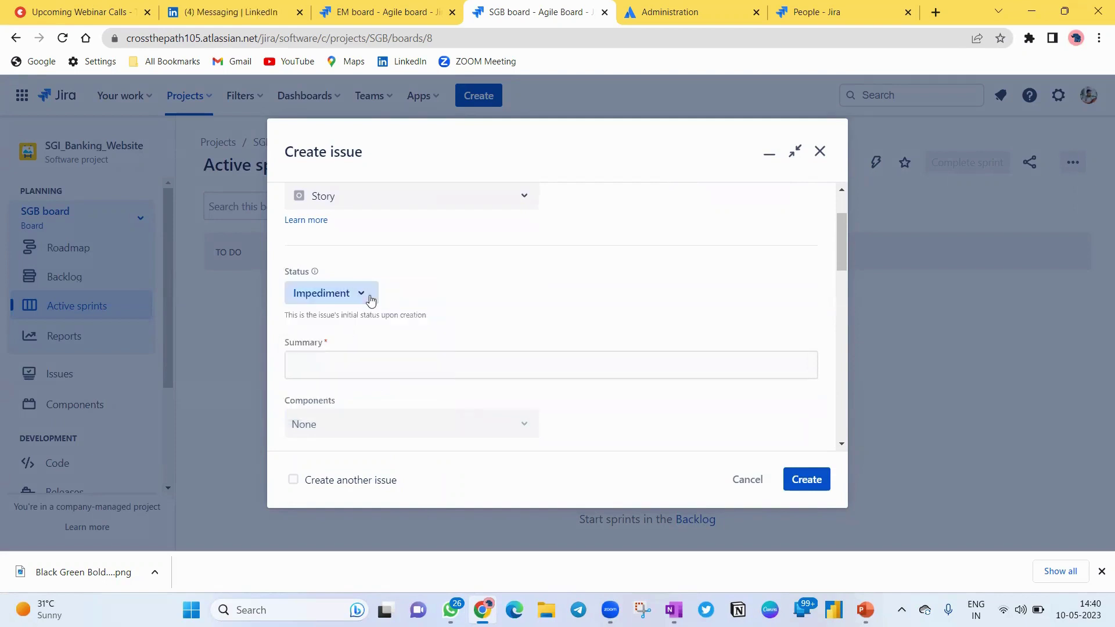
click(365, 299)
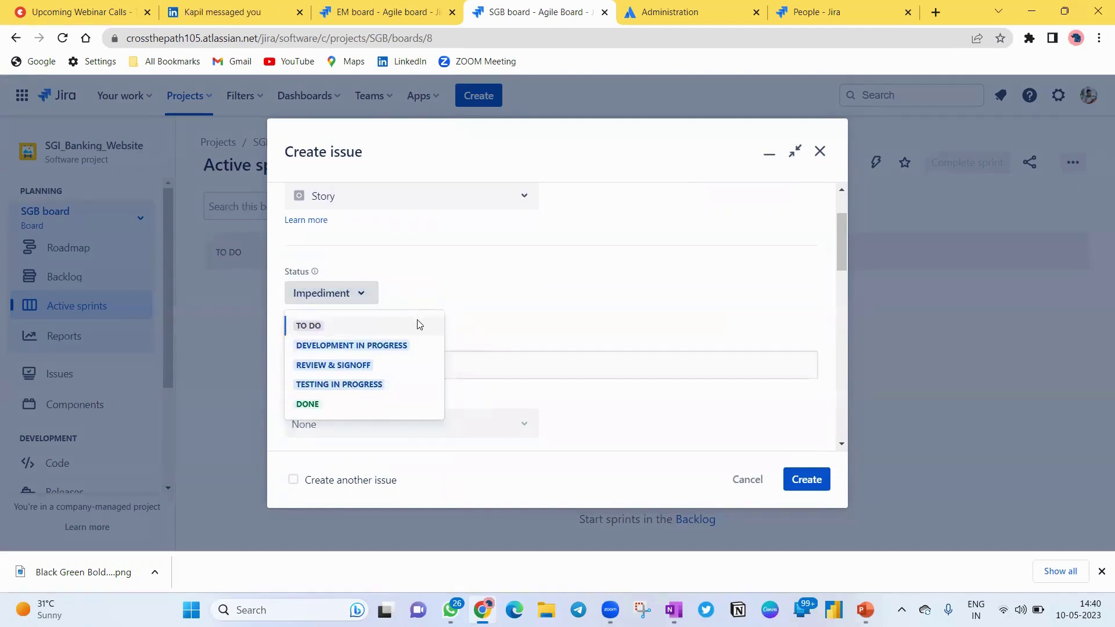
Switch the new issue's type to Task and check the initial statuses it offers
scroll(418, 287, up, 2)
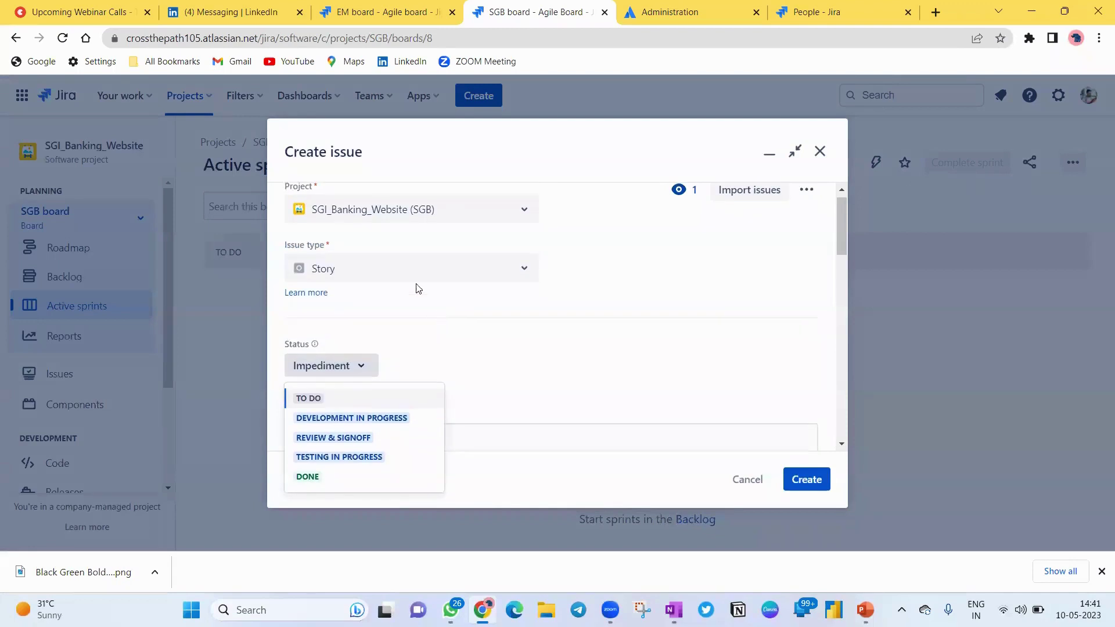
click(462, 273)
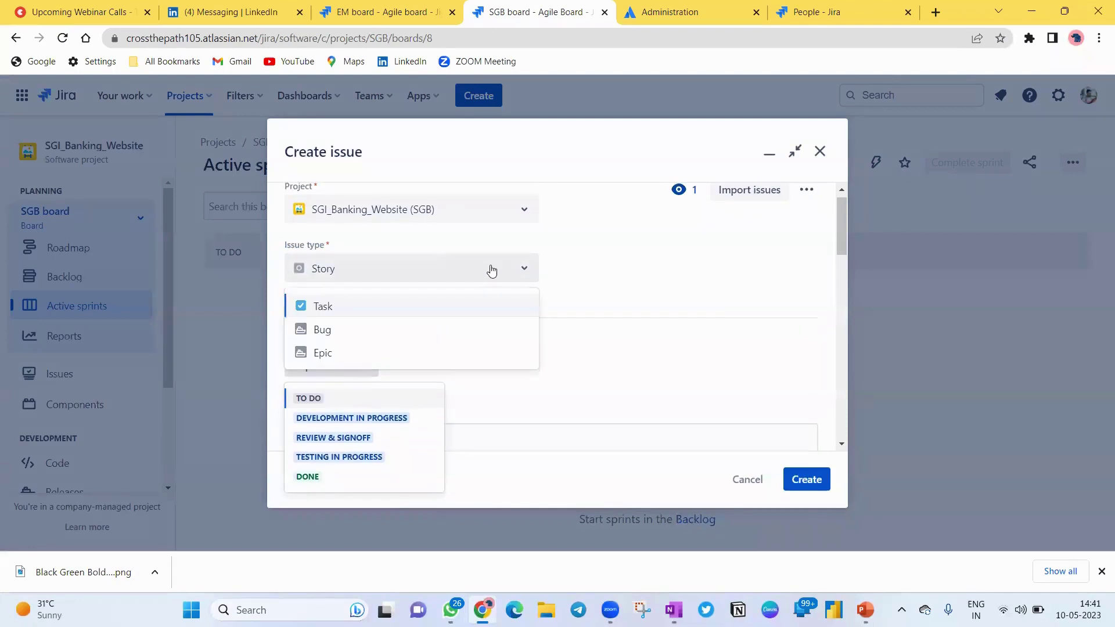
click(359, 312)
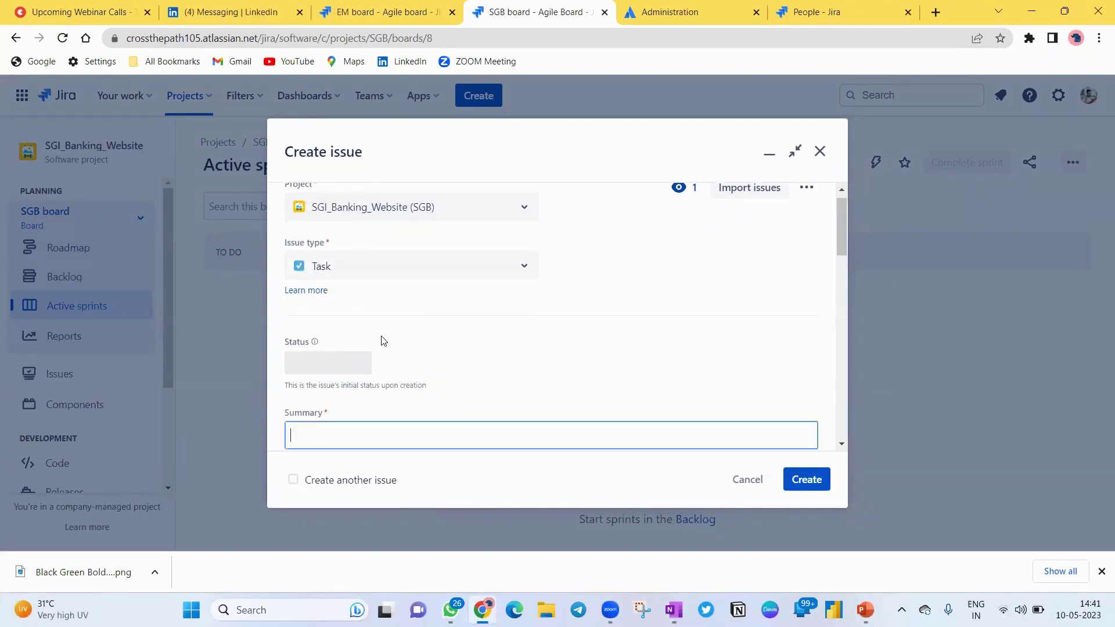
scroll(380, 341, down, 2)
click(341, 299)
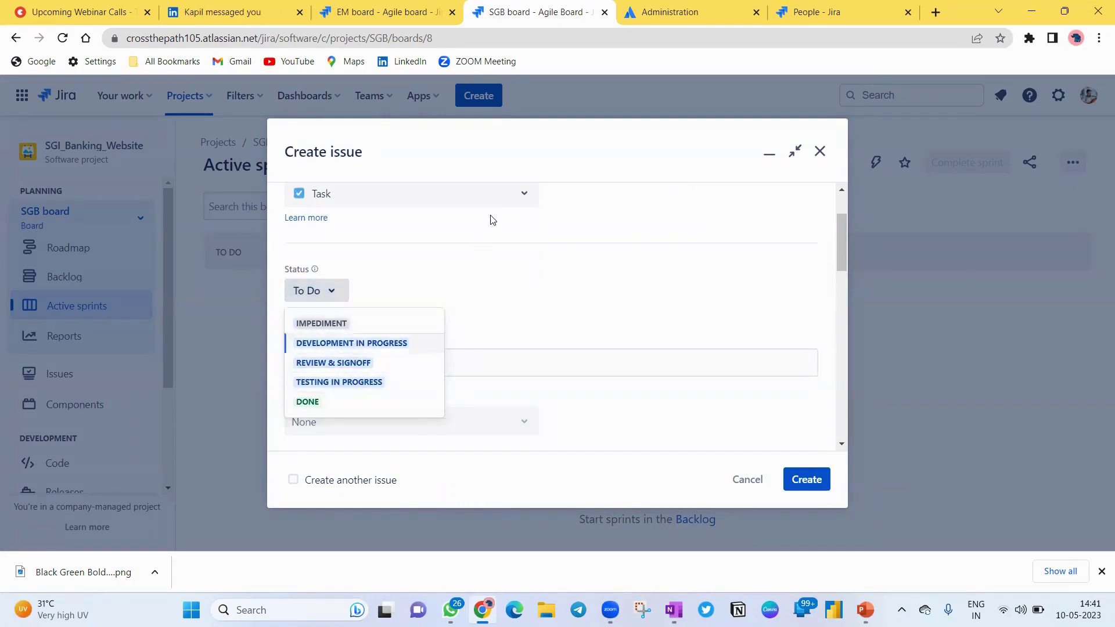
Switch the new issue's type to Epic, check its status choices and discard the issue
click(521, 199)
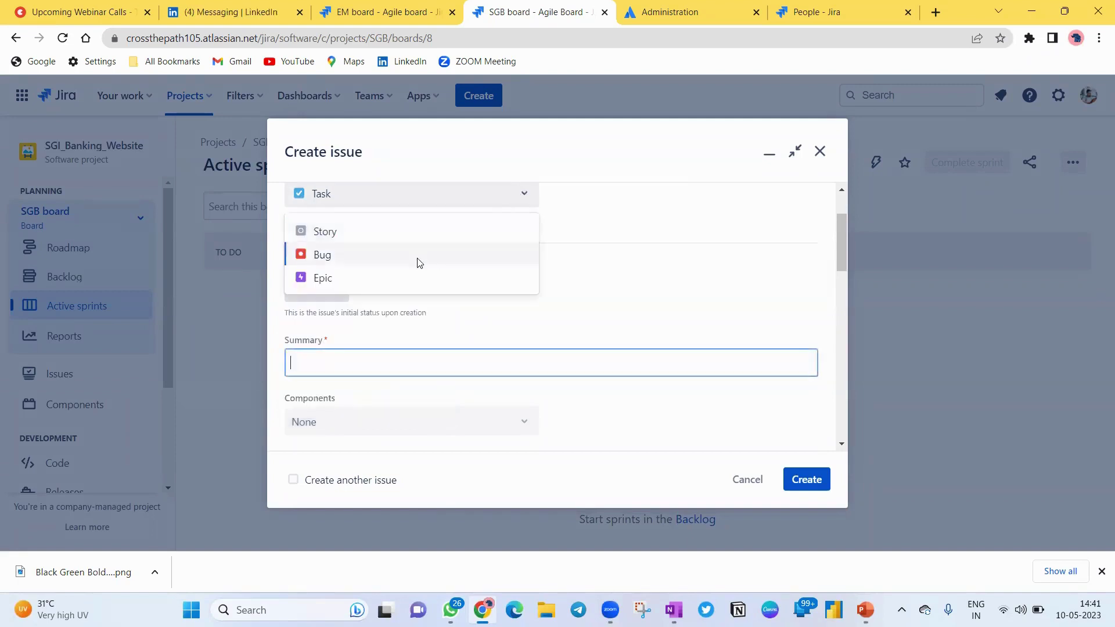
click(393, 288)
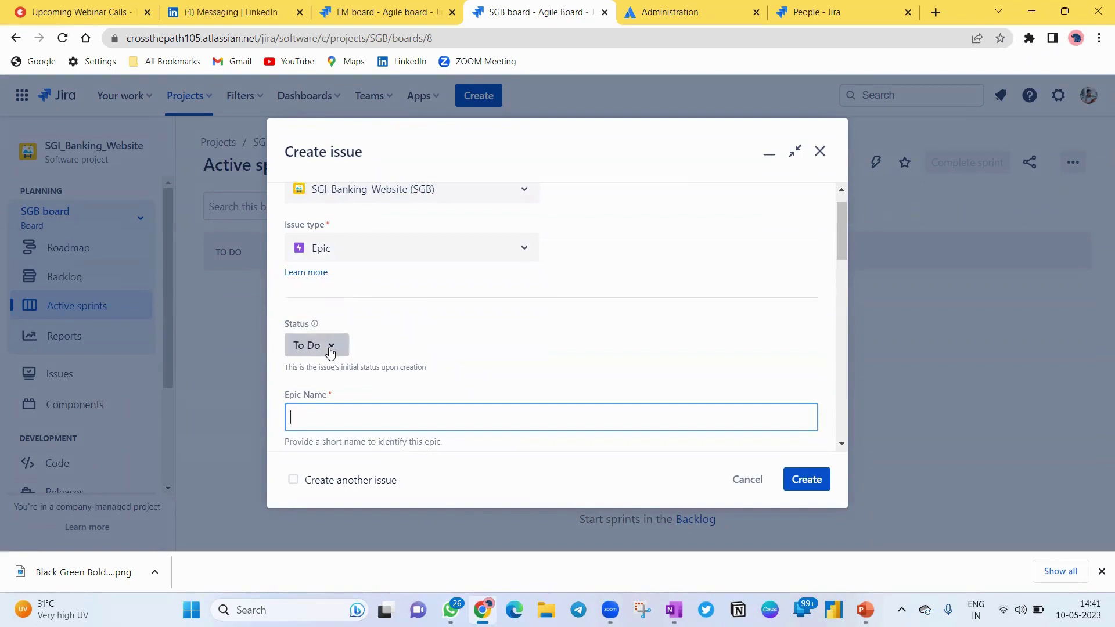
click(332, 346)
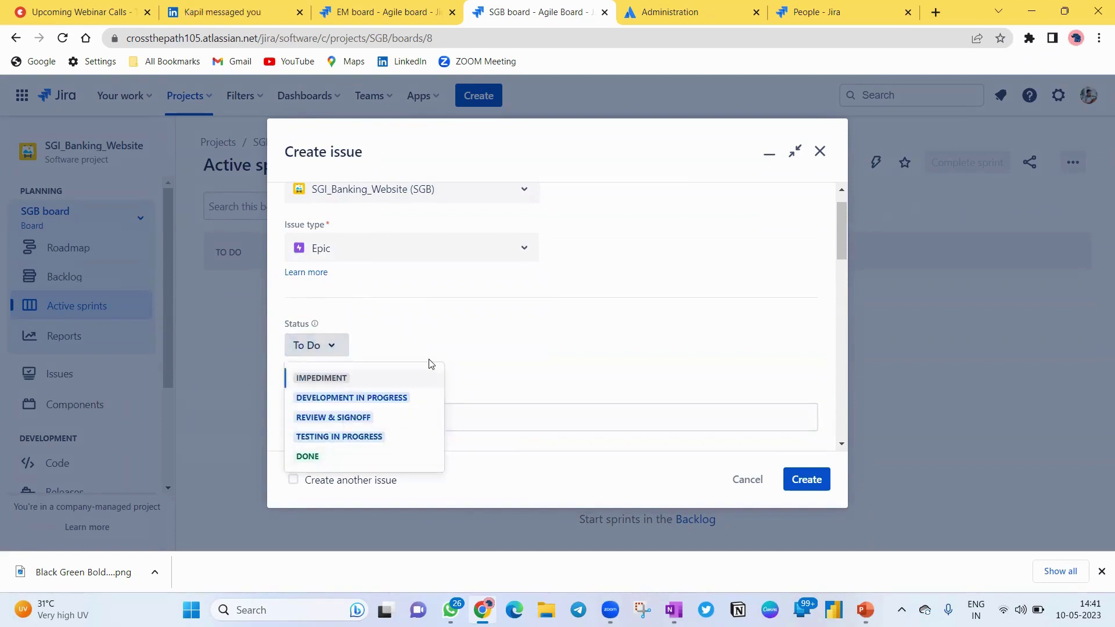
click(743, 484)
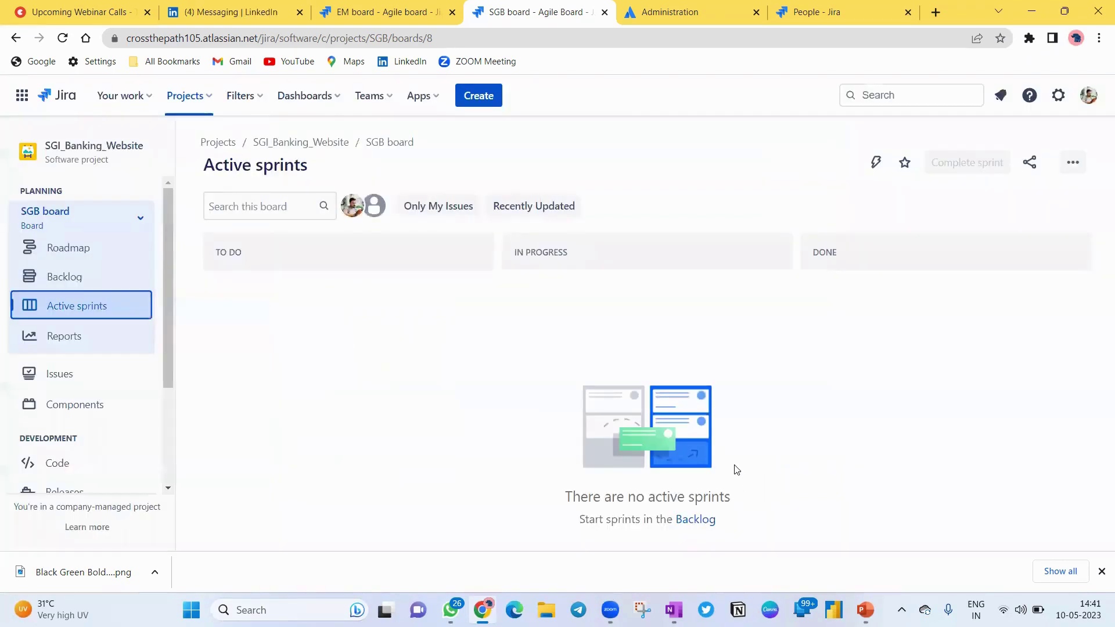